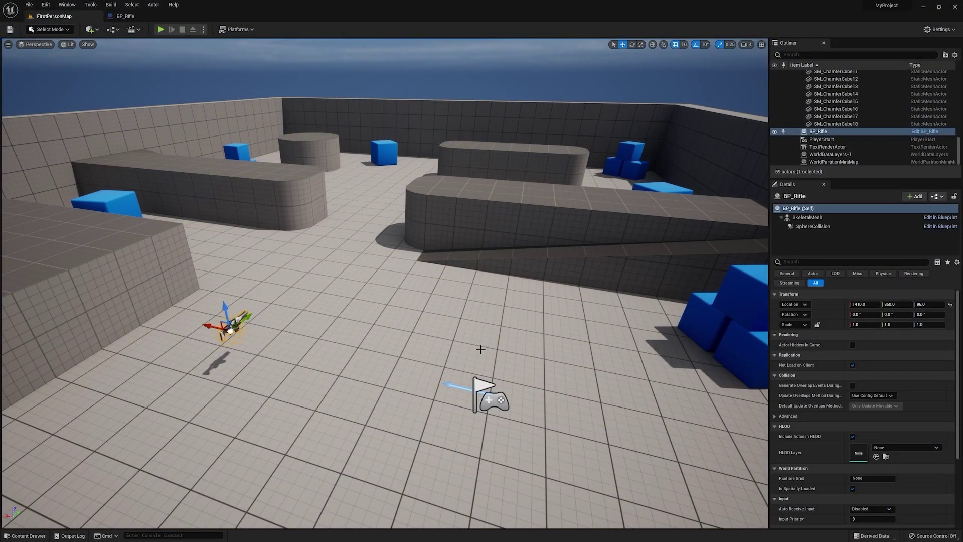
Play-test FirstPersonMap, collecting the rifle and firing it at the blue cubes.
right_click_drag(587, 369, 468, 380)
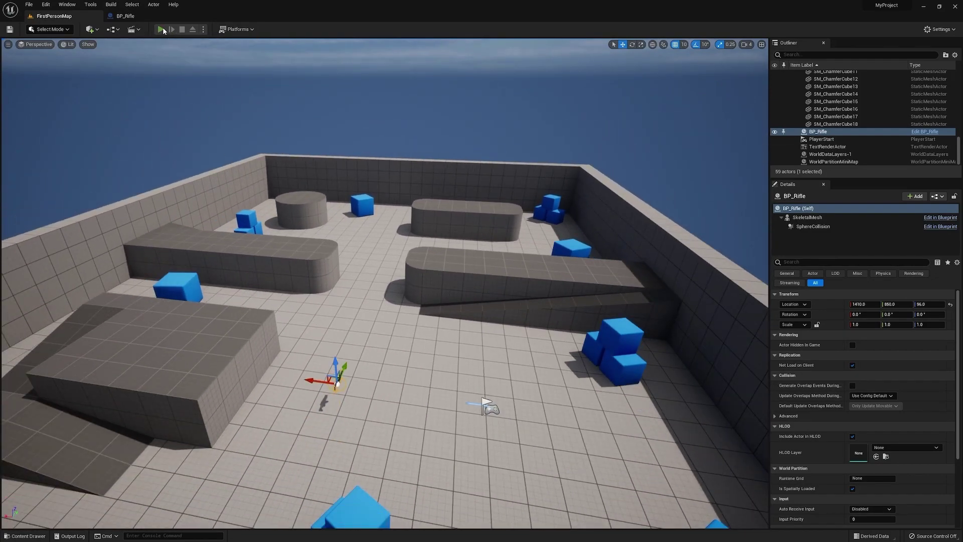
left_click(160, 29)
left_click(436, 273)
key("w")
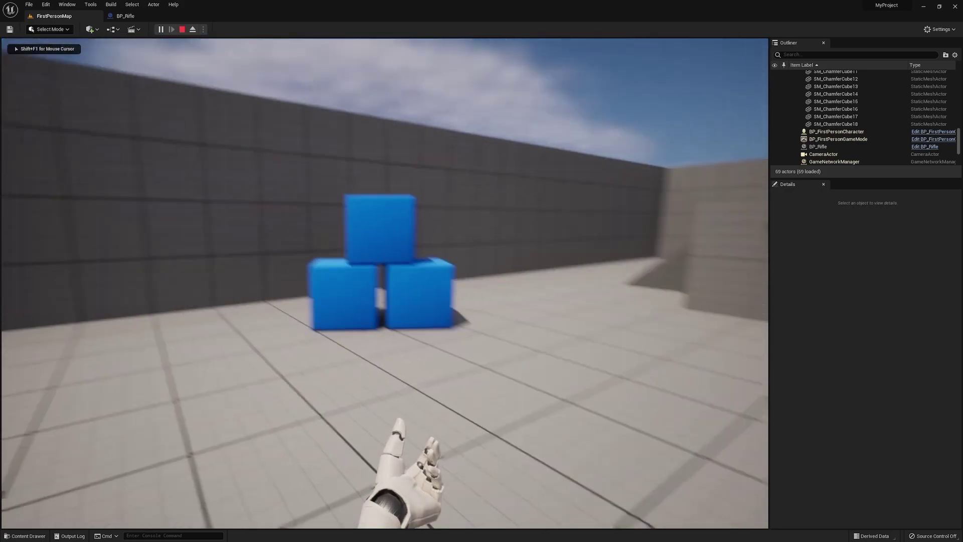
key("w")
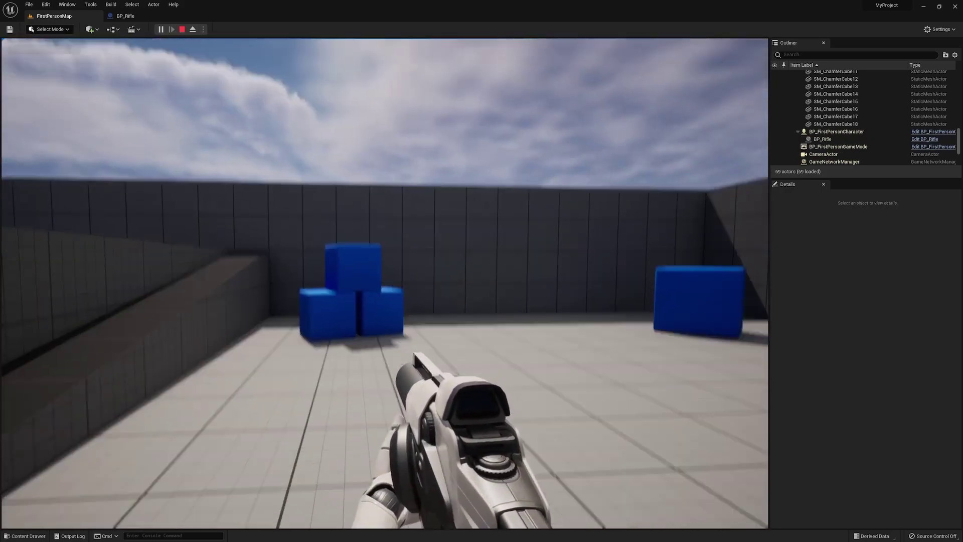
left_click(385, 283)
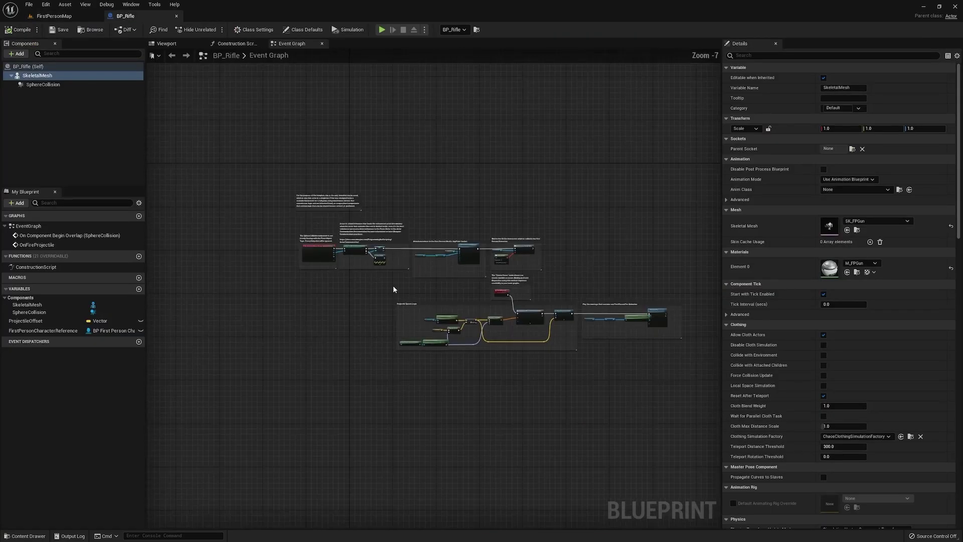
In the BP_Rifle event graph, add an action from the Effects category off the overlap event's Other Comp pin.
scroll(393, 289, "up", 7)
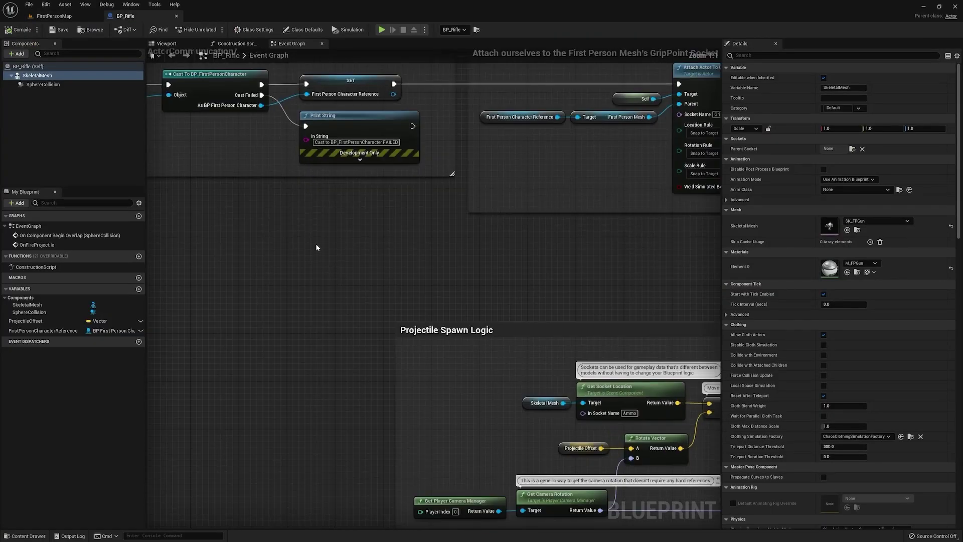
right_click_drag(275, 215, 534, 387)
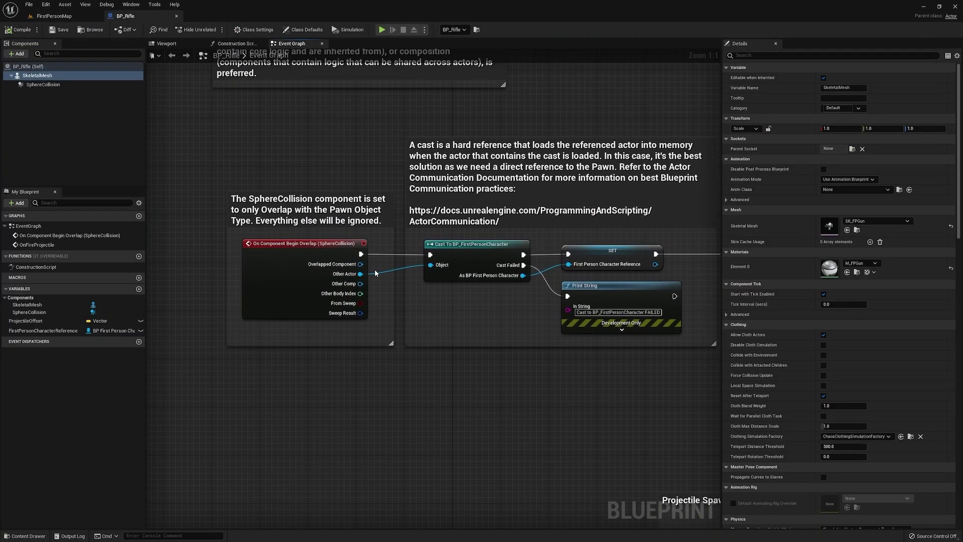
left_click_drag(360, 283, 416, 334)
left_click_drag(452, 392, 452, 394)
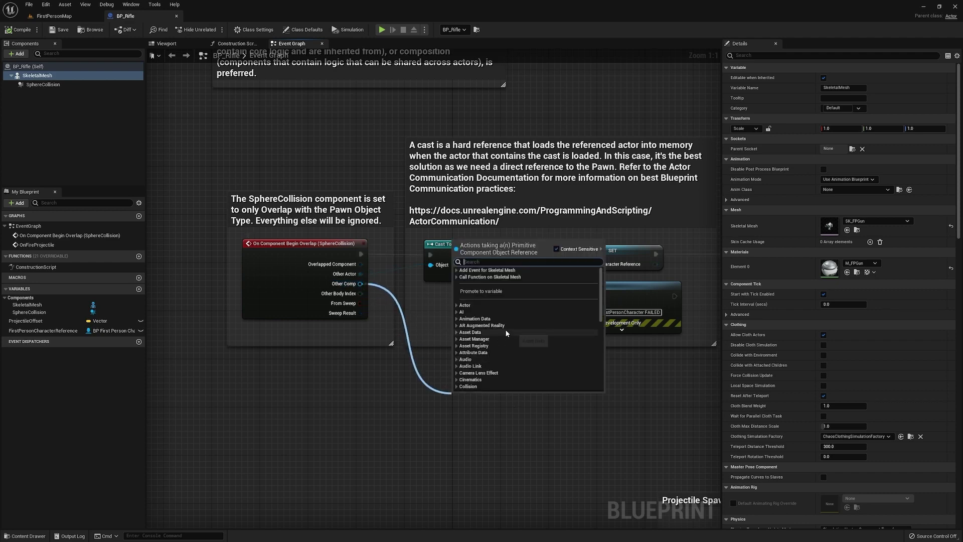
scroll(504, 329, "down", 3)
left_click(488, 321)
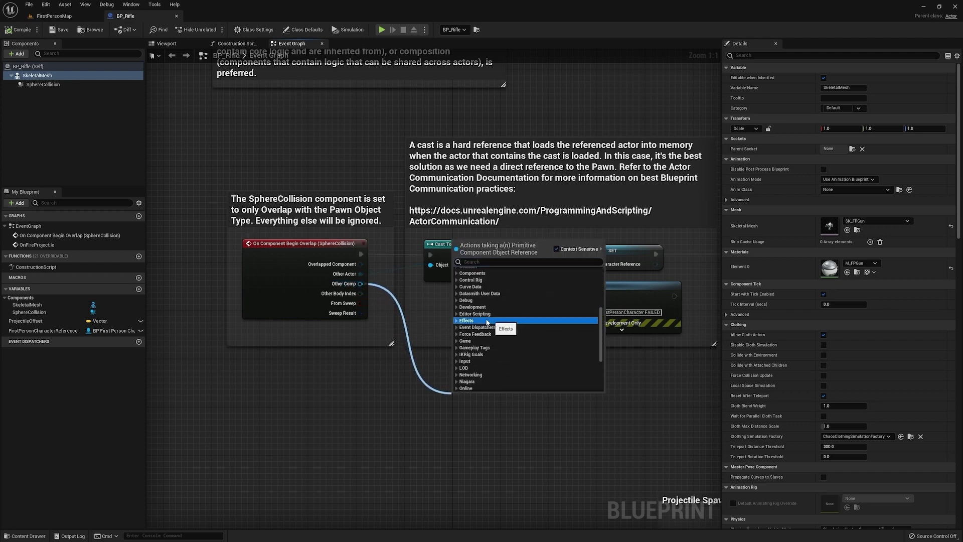
left_click(457, 321)
left_click(479, 330)
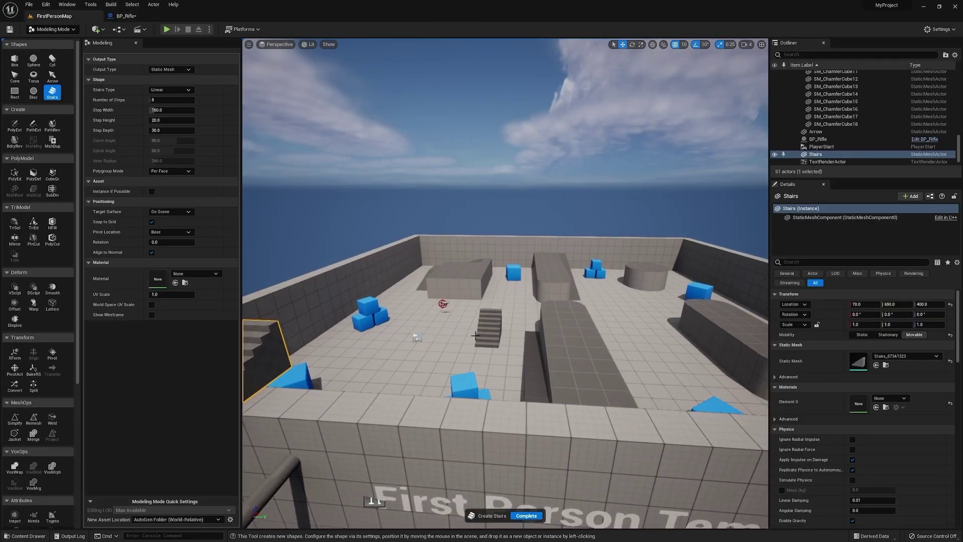
Place a linear 8-step staircase against the raised block in FirstPersonMap and play the level from the floor in front of it.
right_click_drag(447, 315, 447, 315)
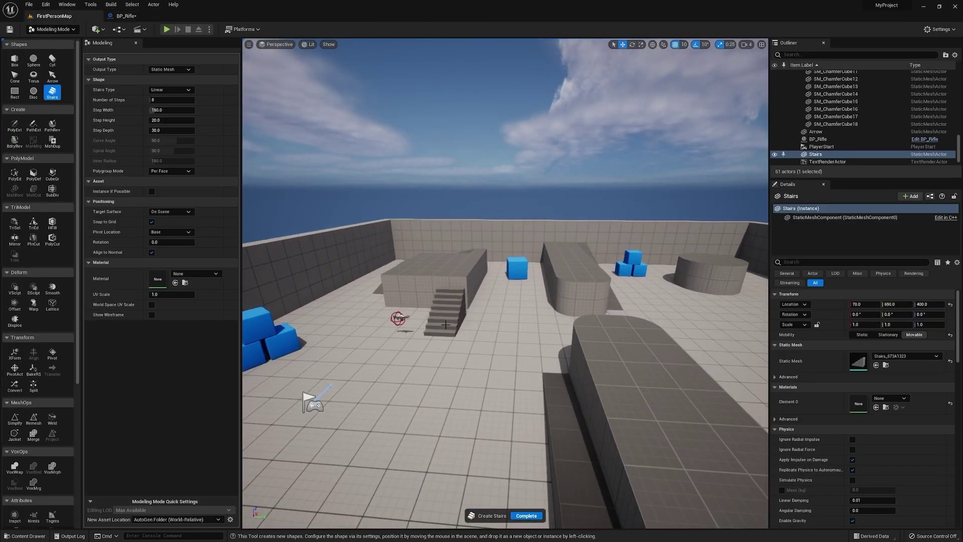
left_click(447, 315)
right_click(435, 382)
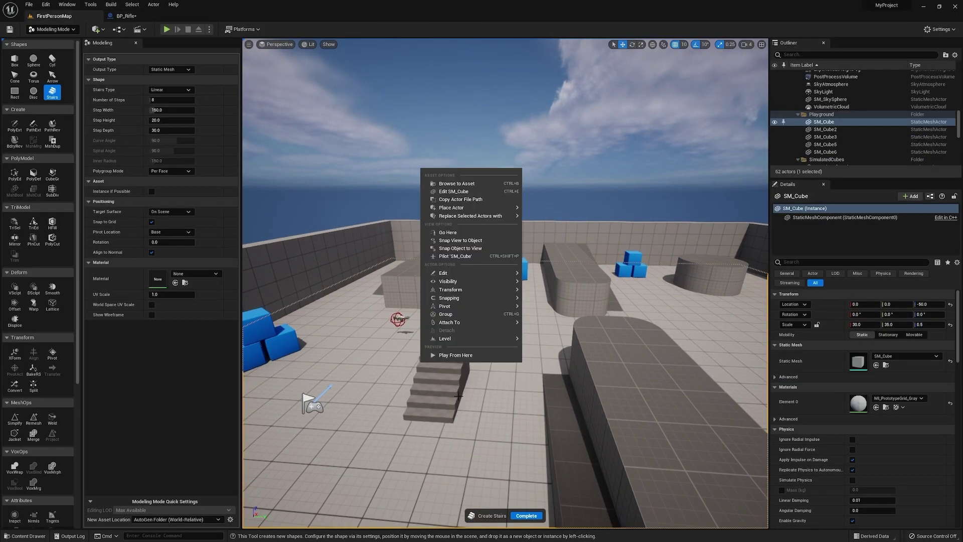
left_click(461, 356)
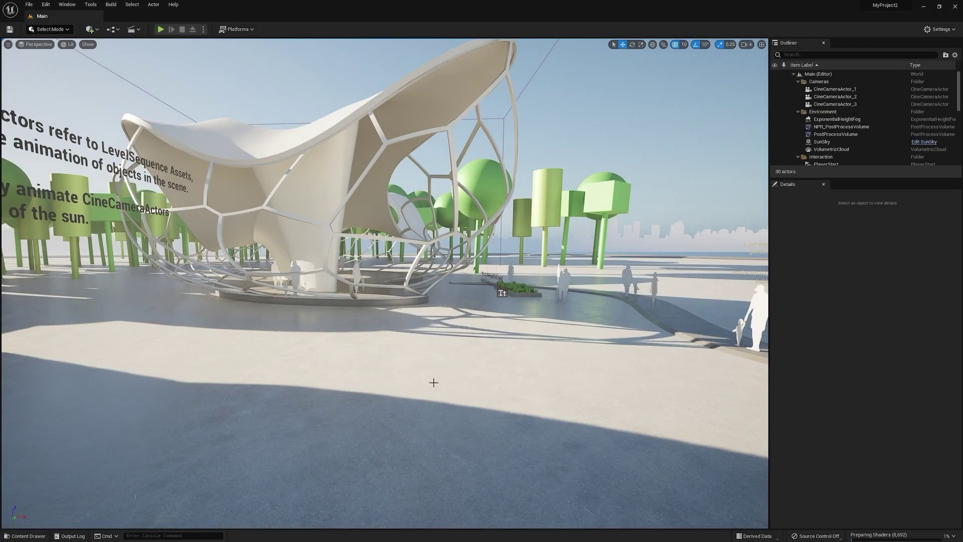
Look around the pavilion in MyProject2 and select the foliage in the planter in front of it.
right_click_drag(466, 368, 308, 350)
key("d")
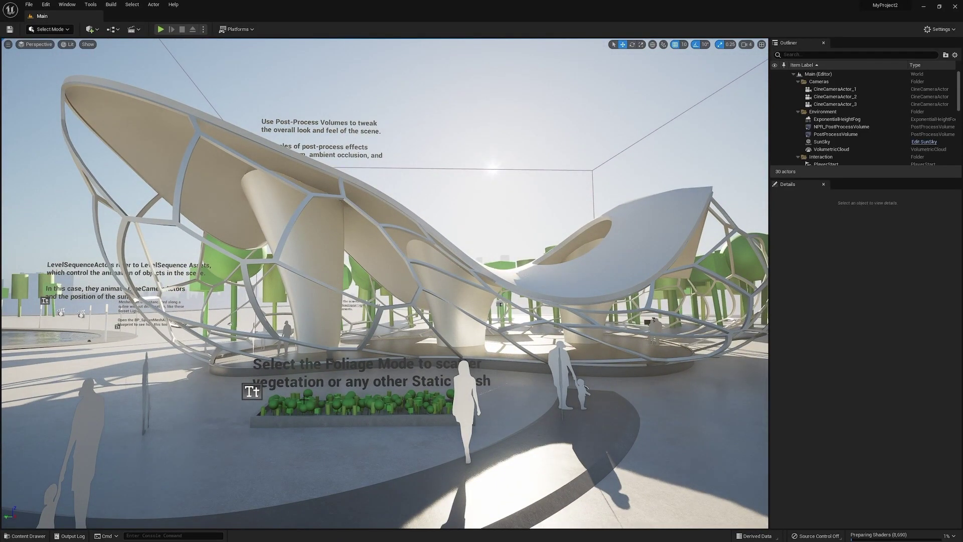
left_click(304, 398)
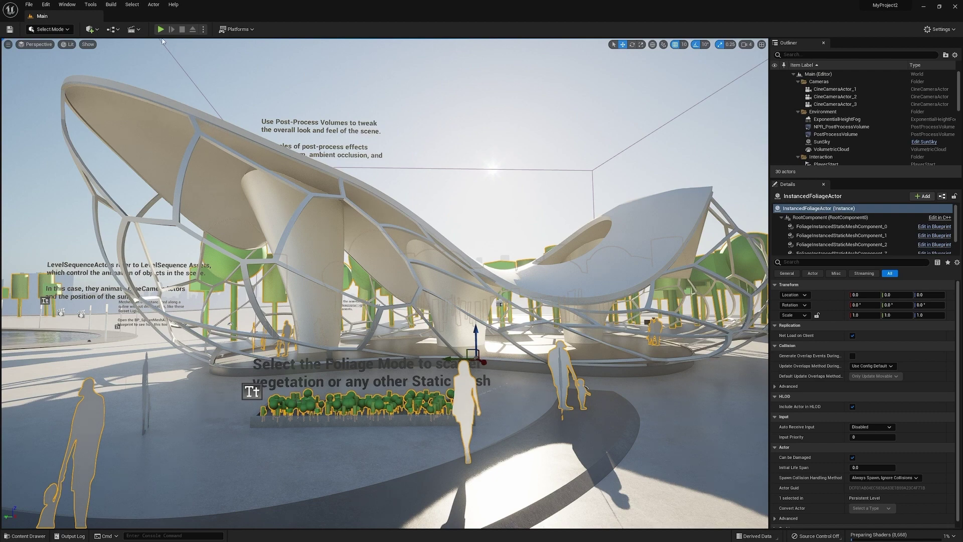
Play the Main level and fly around the pavilion, over its roof and across the lake to examine the scene.
left_click(160, 29)
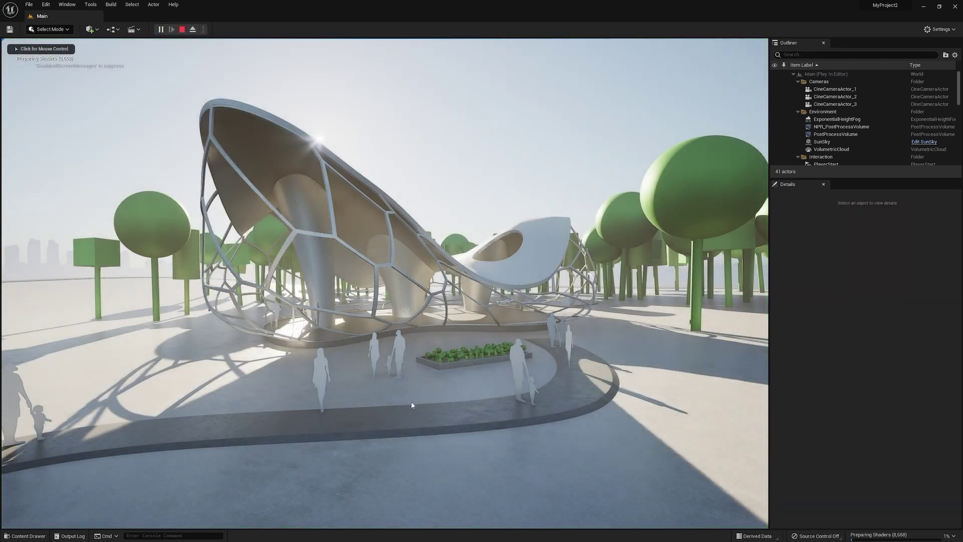
key("w")
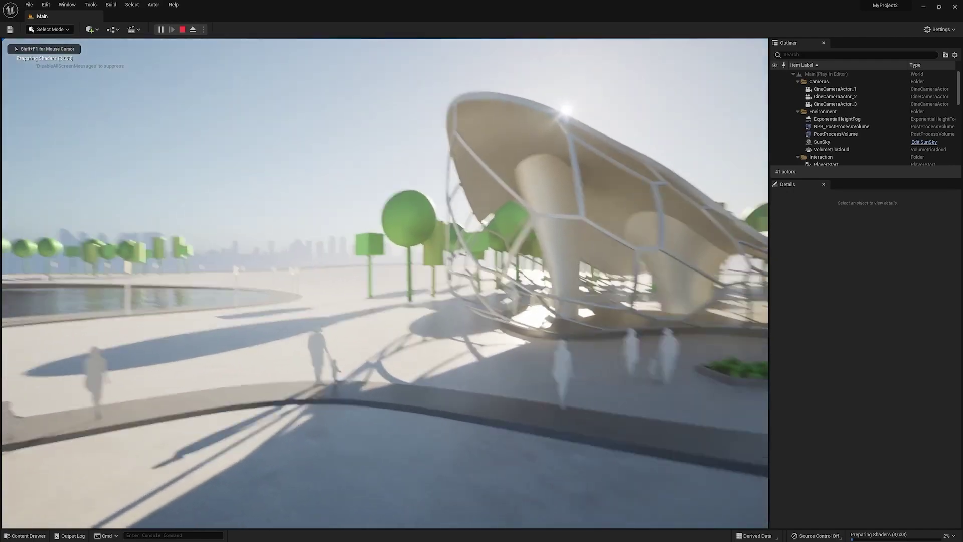
key("w")
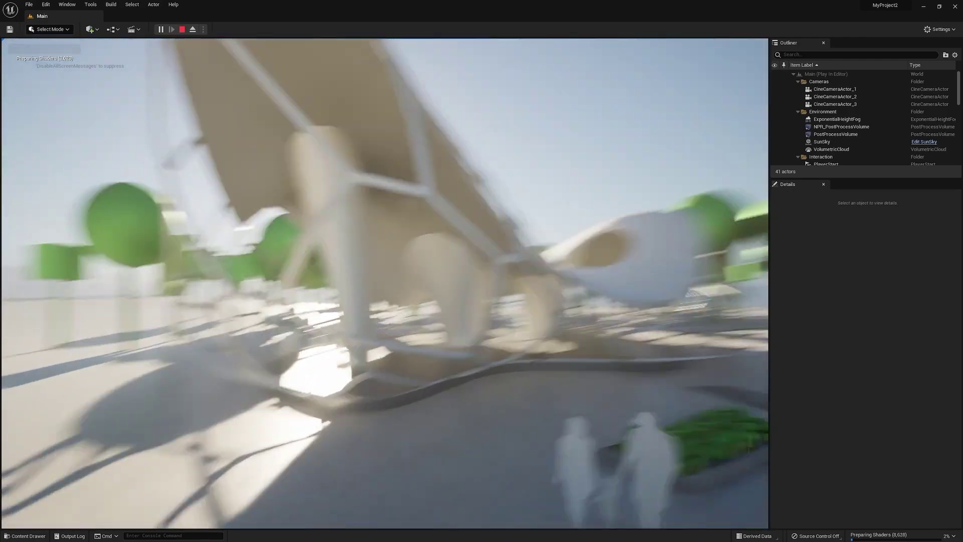
key("e")
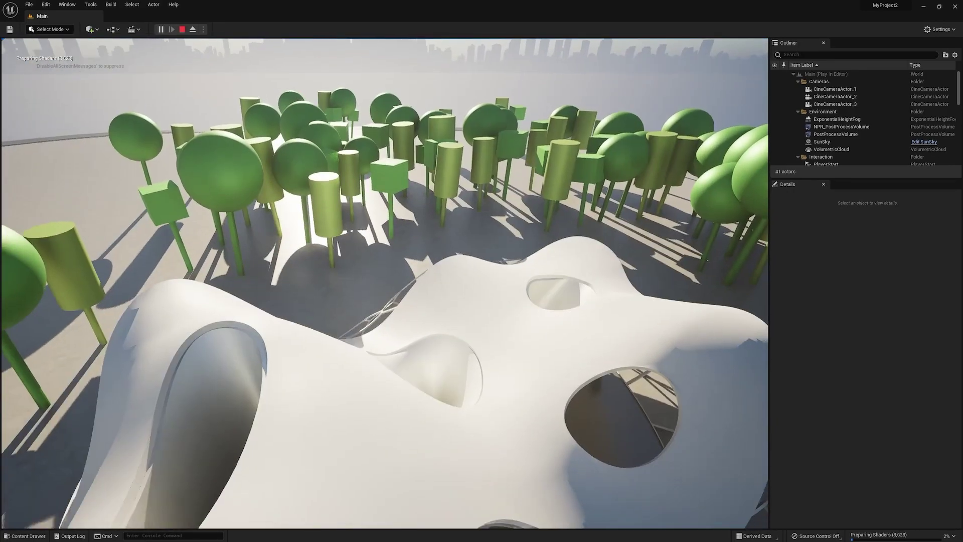
key("w")
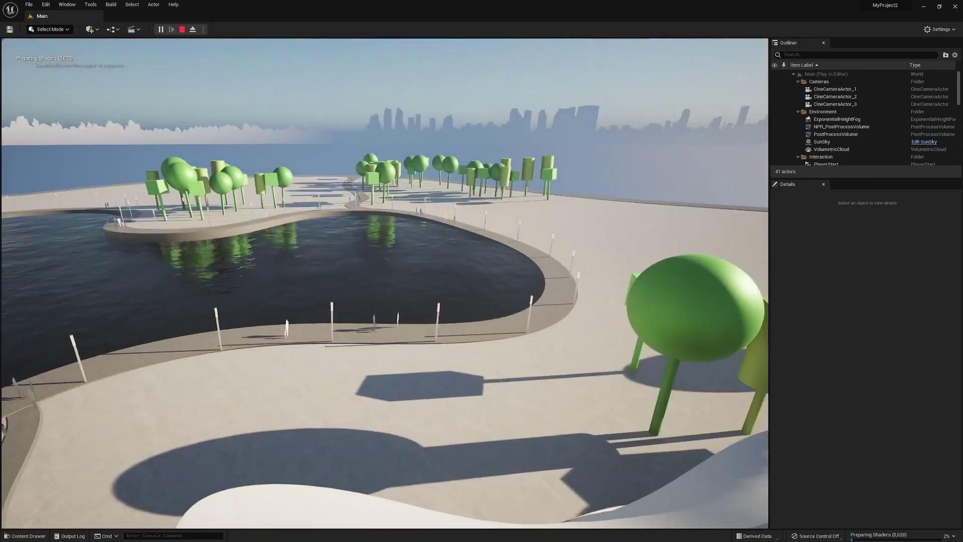
key("w")
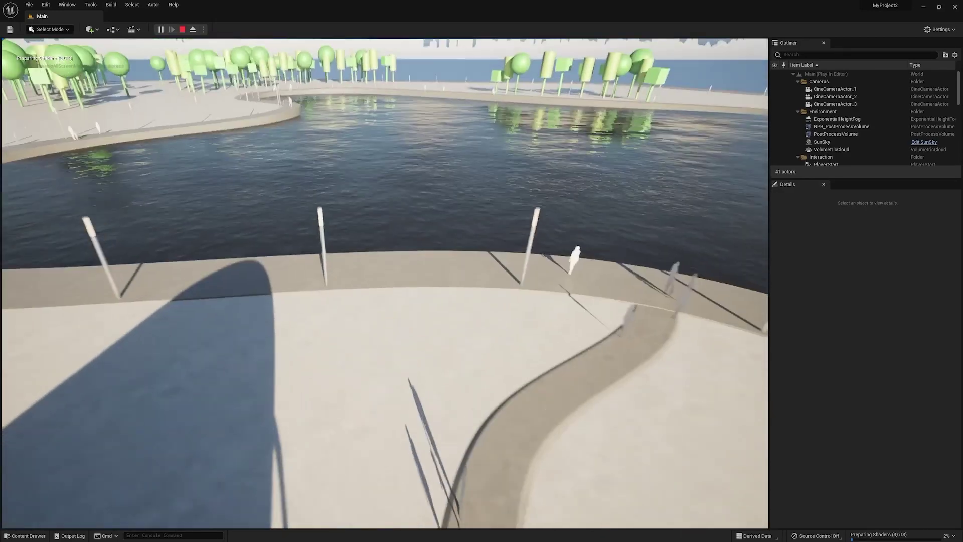
key("w")
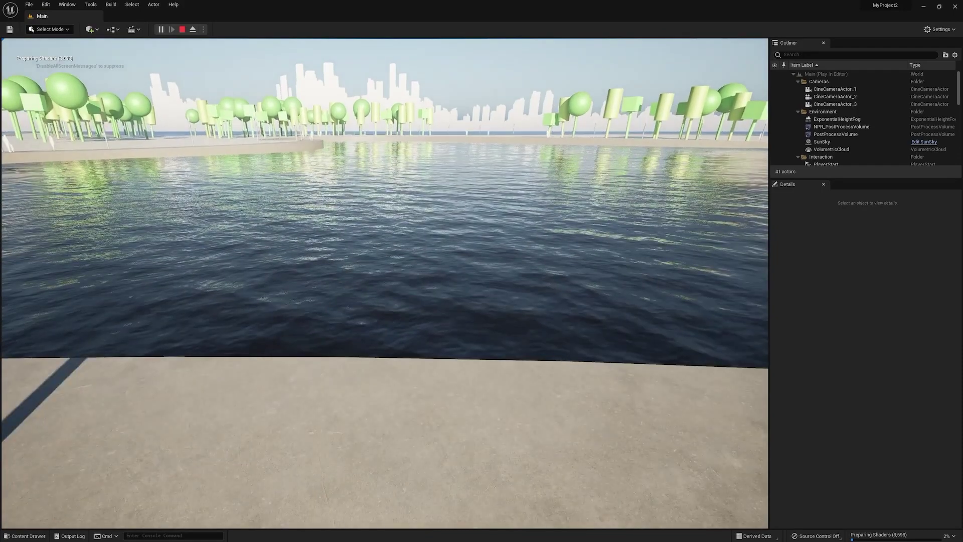
key("w")
key("w")
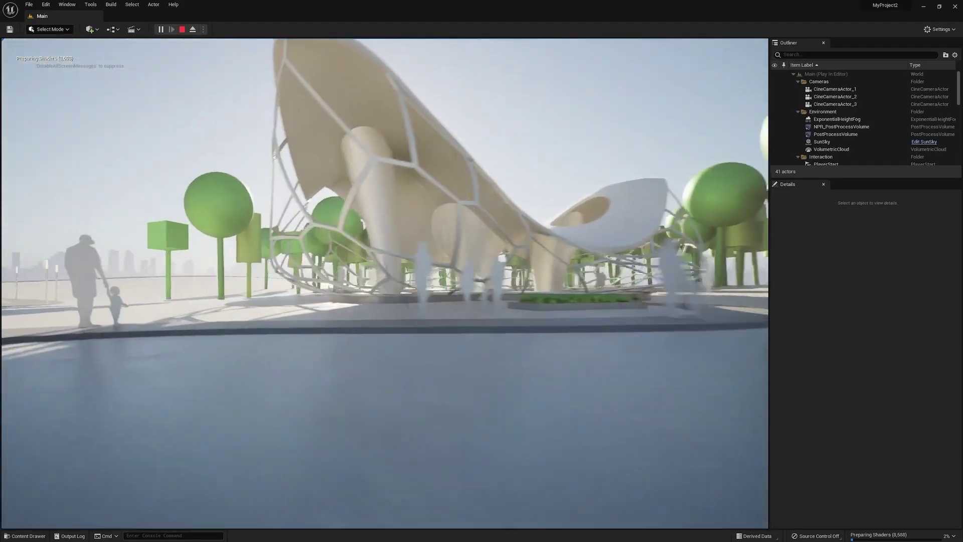
key("w")
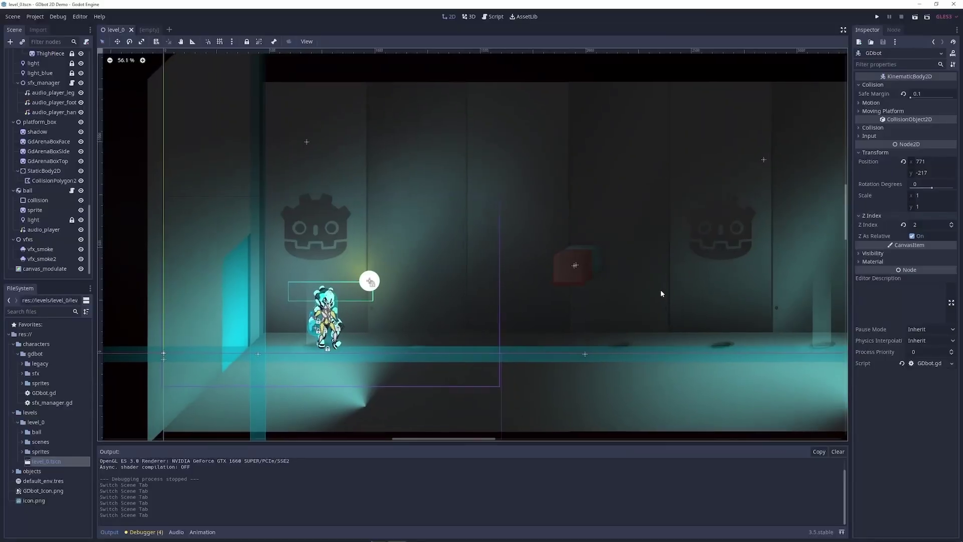
Switch to Godot, inspect the level_0 nodes including the bg_2 sprite, and look through the GDbot.gd script.
scroll(618, 271, "up", 3)
middle_click_drag(554, 286, 642, 298)
scroll(41, 135, "up", 12)
scroll(43, 135, "up", 5)
left_click(46, 122)
left_click(45, 103)
left_click(44, 92)
left_click(492, 17)
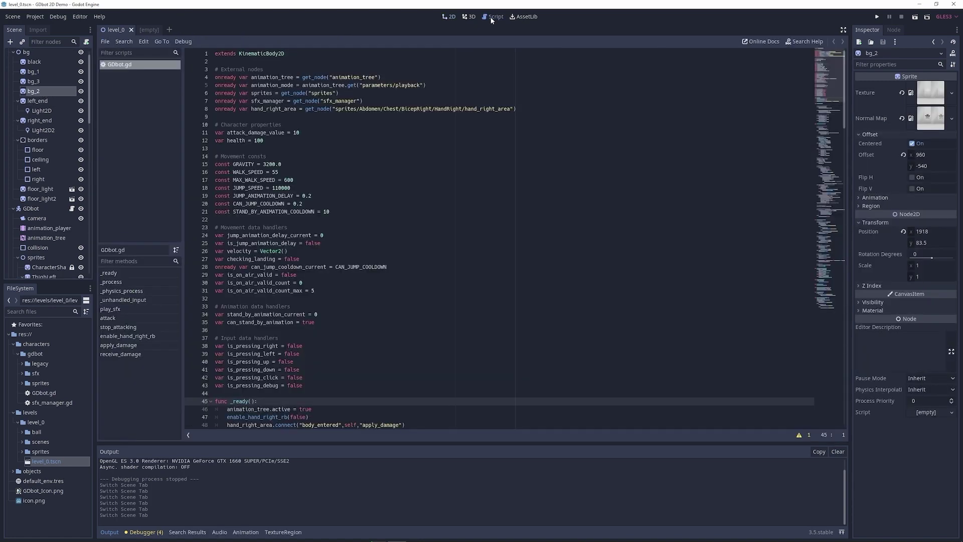
scroll(382, 233, "down", 2)
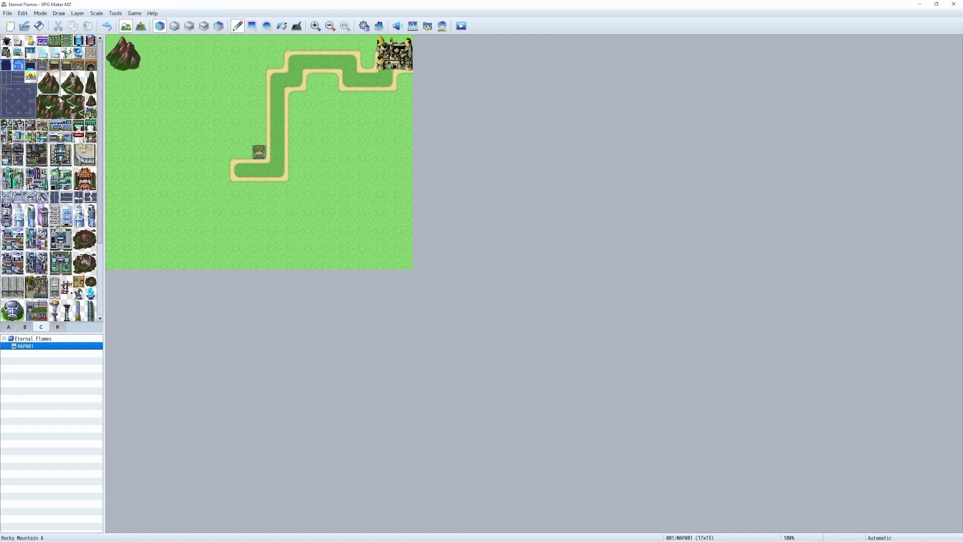
Switch to RPG Maker MZ and paint Rocky Mountain A tiles down the whole western side of MAP001.
mouse_move(129, 121)
left_mouse_down()
mouse_move(129, 151)
mouse_move(161, 122)
mouse_move(123, 145)
mouse_move(167, 151)
left_mouse_up()
left_click_drag(172, 77, 133, 47)
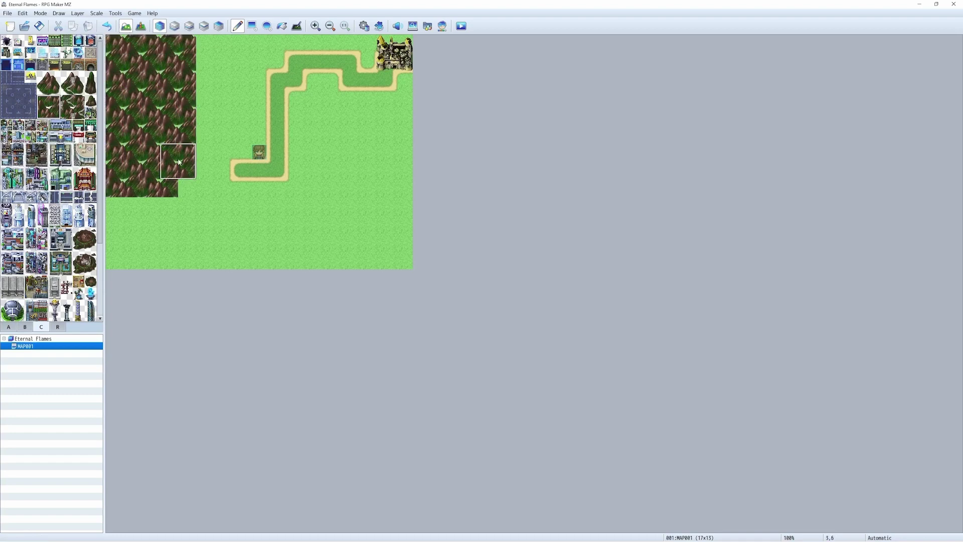
mouse_move(179, 165)
left_mouse_down()
mouse_move(186, 221)
mouse_move(150, 235)
mouse_move(132, 205)
left_mouse_up()
Playtest Eternal Flames and view the swordsman's skills and the game options from the party menu.
key("ctrl+r")
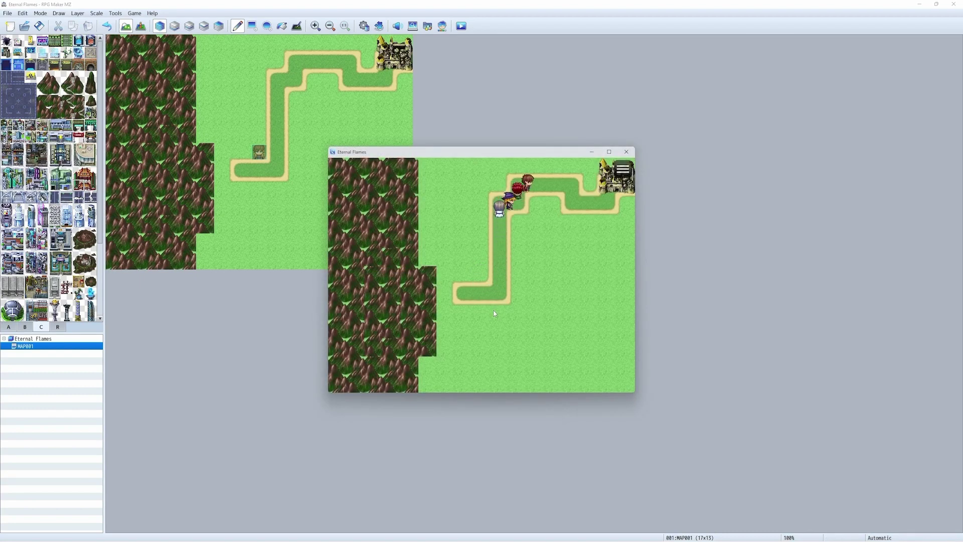
right_click(539, 274)
left_click(589, 215)
left_click(471, 216)
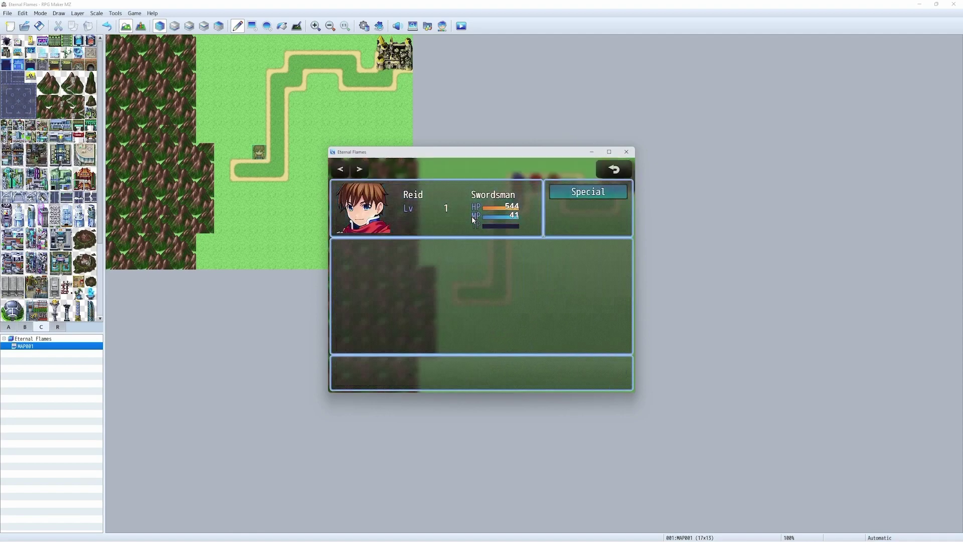
left_click(611, 172)
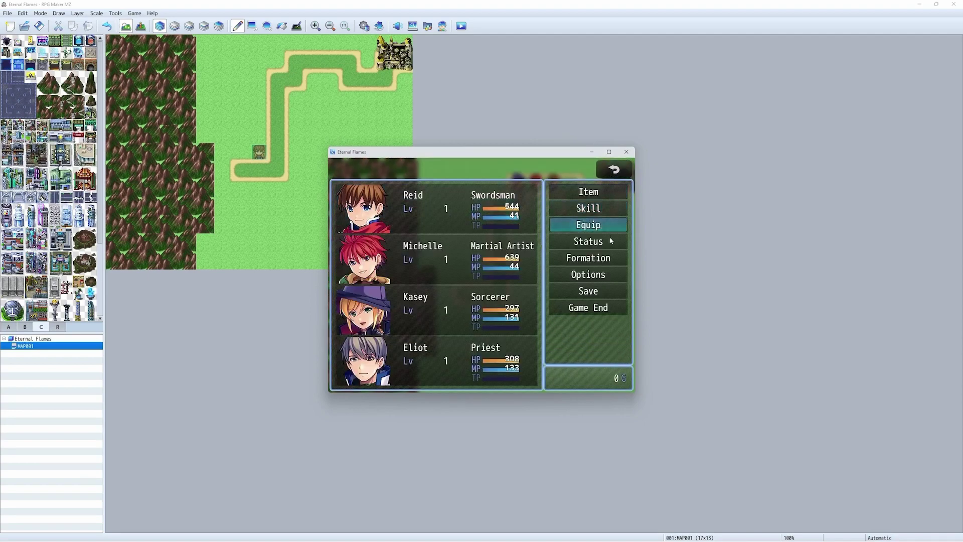
left_click(598, 276)
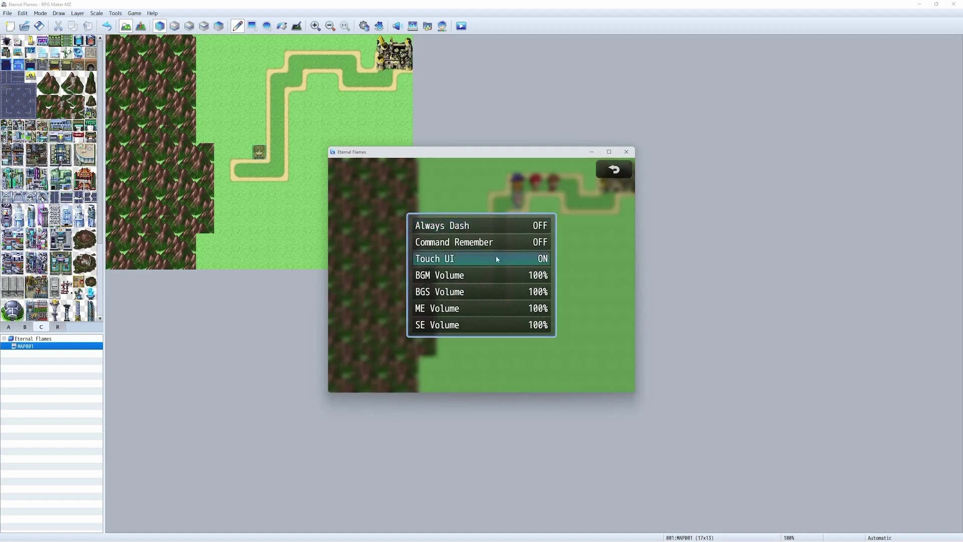
left_click(614, 169)
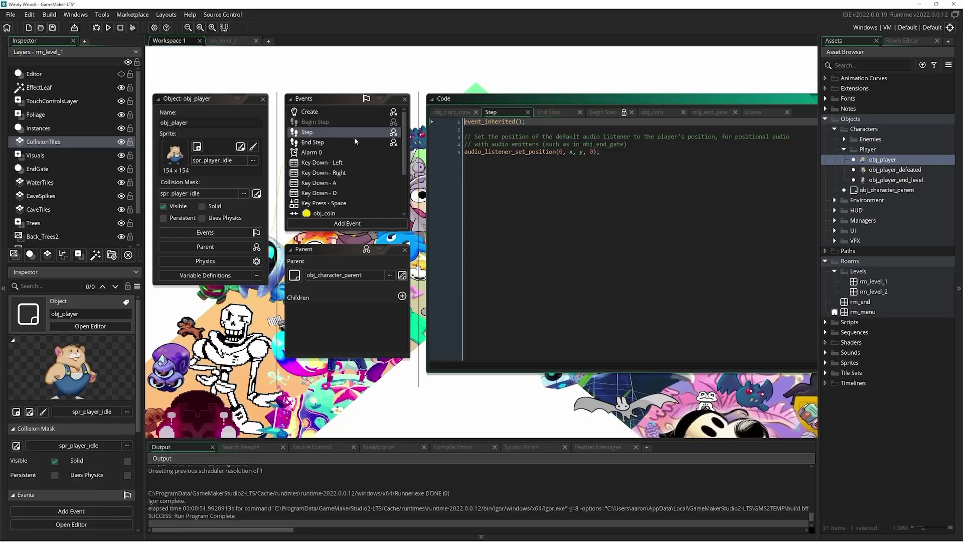
Switch to GameMaker, read obj_player's End Step and Key Down - Right event code, and expand the VFX object folder.
left_click(346, 142)
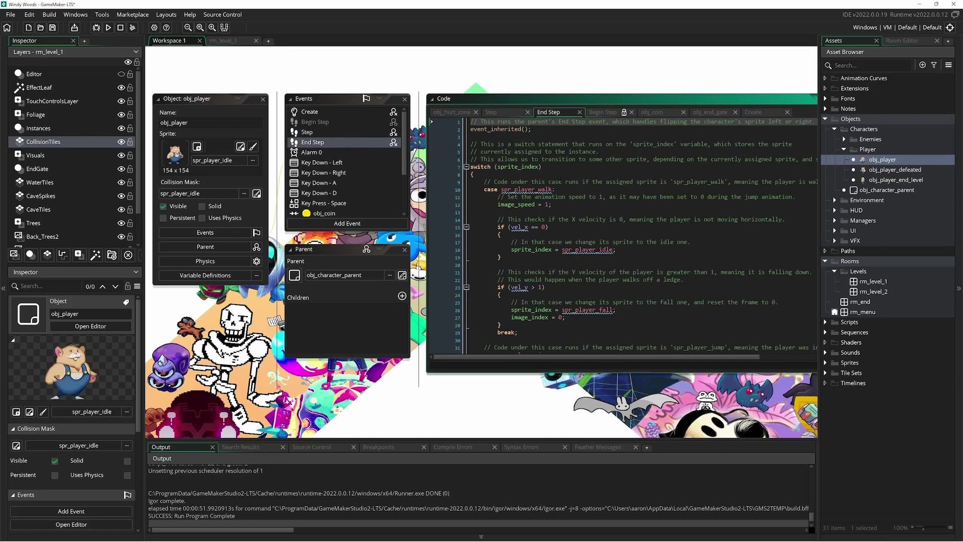
scroll(641, 236, "down", 12)
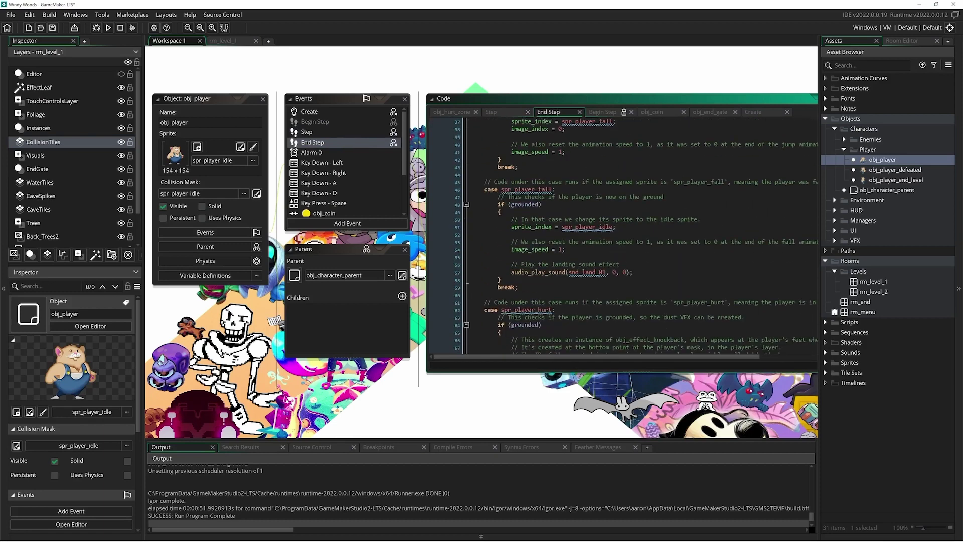
left_click(533, 189)
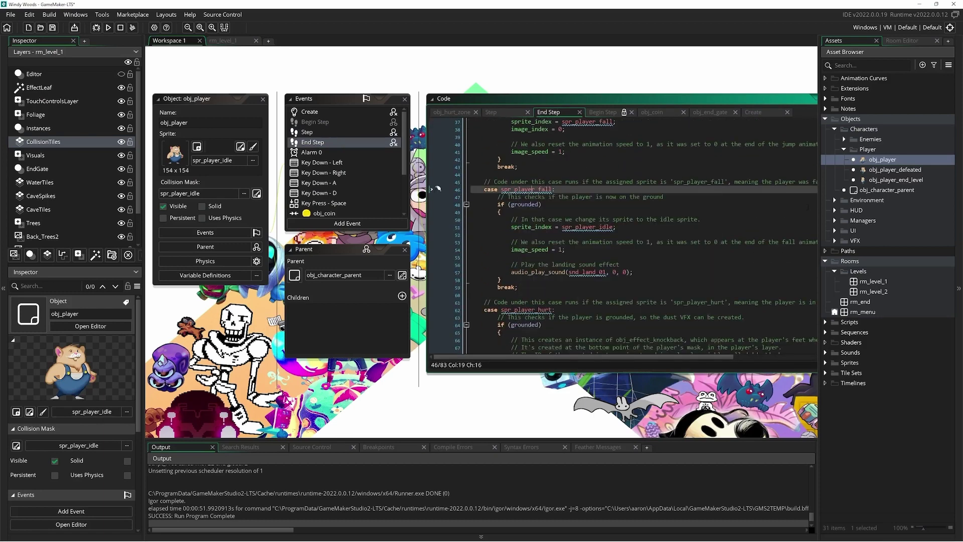
mouse_move(532, 189)
left_click(329, 182)
left_click(344, 175)
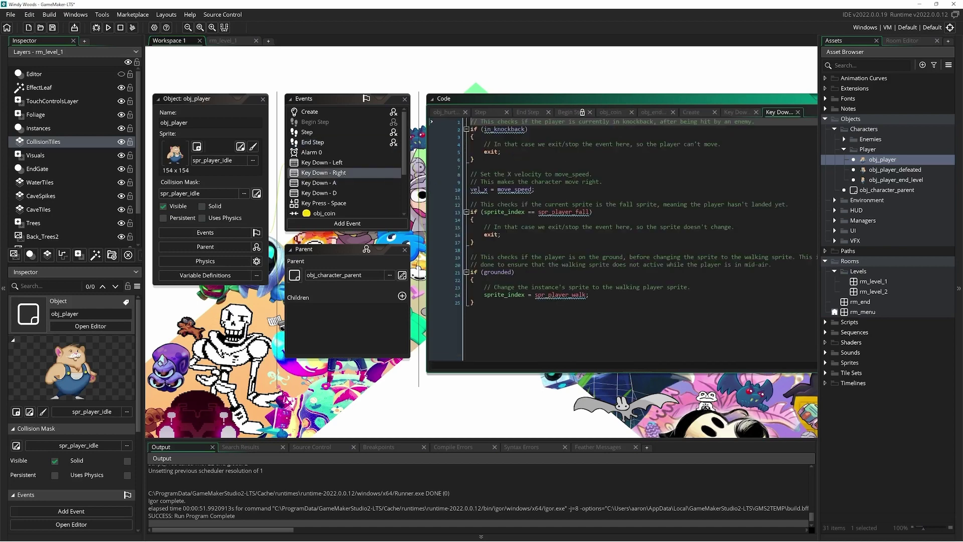
left_click(835, 240)
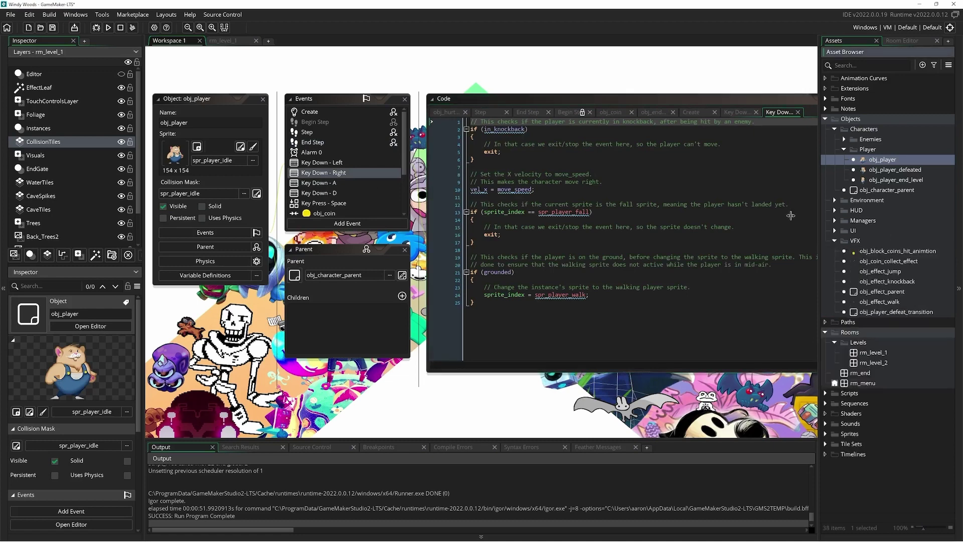
Return to the rm_level_1 room and inspect its layer list, selecting the Editor layer.
left_click(230, 41)
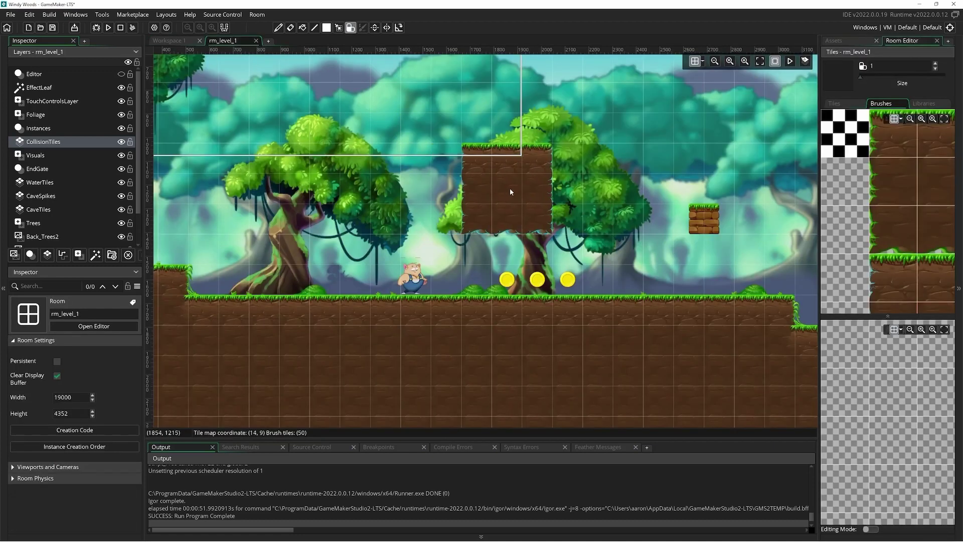
left_click(59, 73)
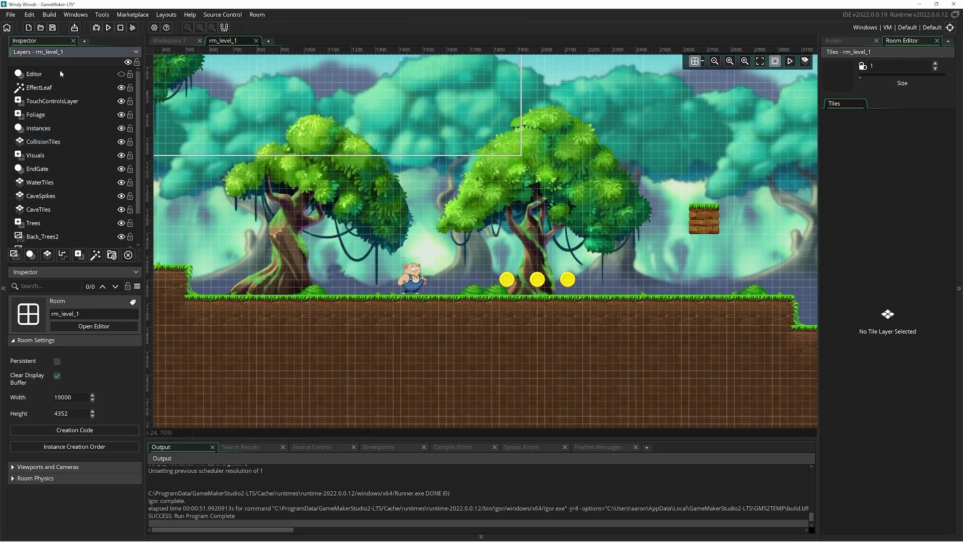
scroll(450, 219, "down", 4)
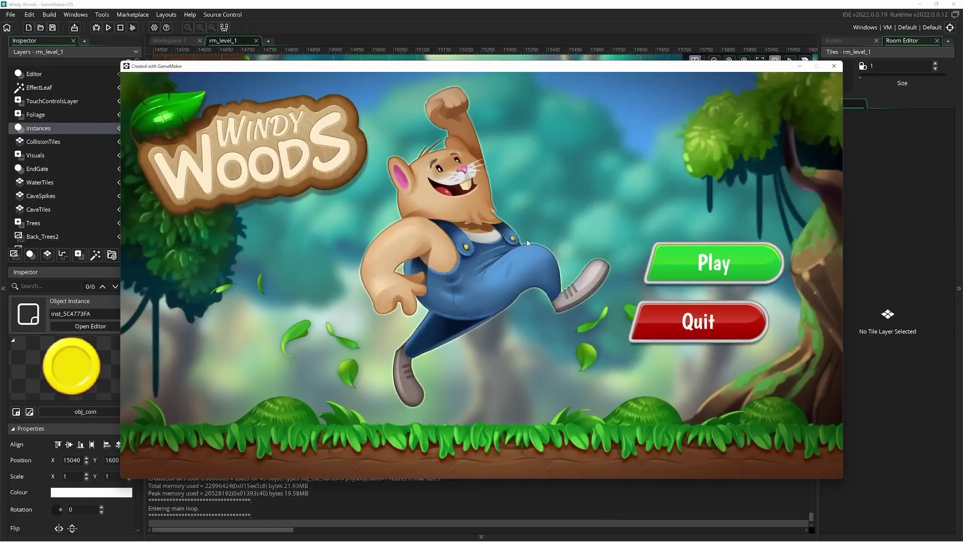
Start Windy Woods from its title screen and playtest the first level, jumping over platforms and water, collecting coins and hitting item blocks.
key("Return")
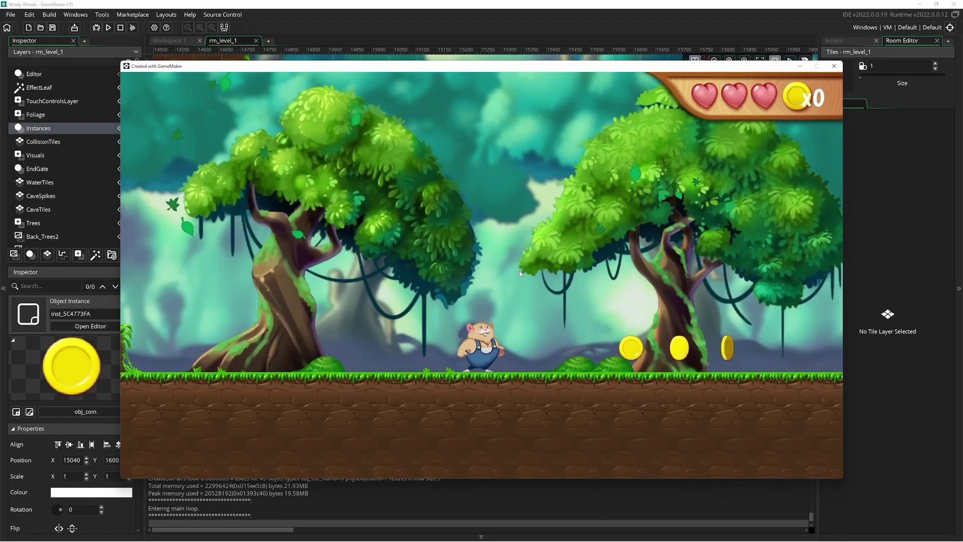
key("Right")
key("space")
key("Right")
key("space")
key("Right")
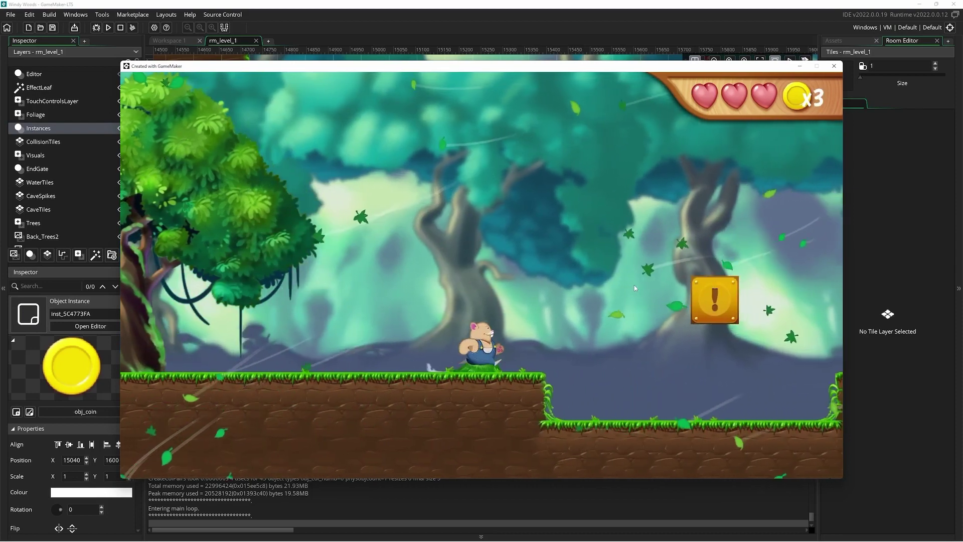
key("space")
key("Right")
key("space")
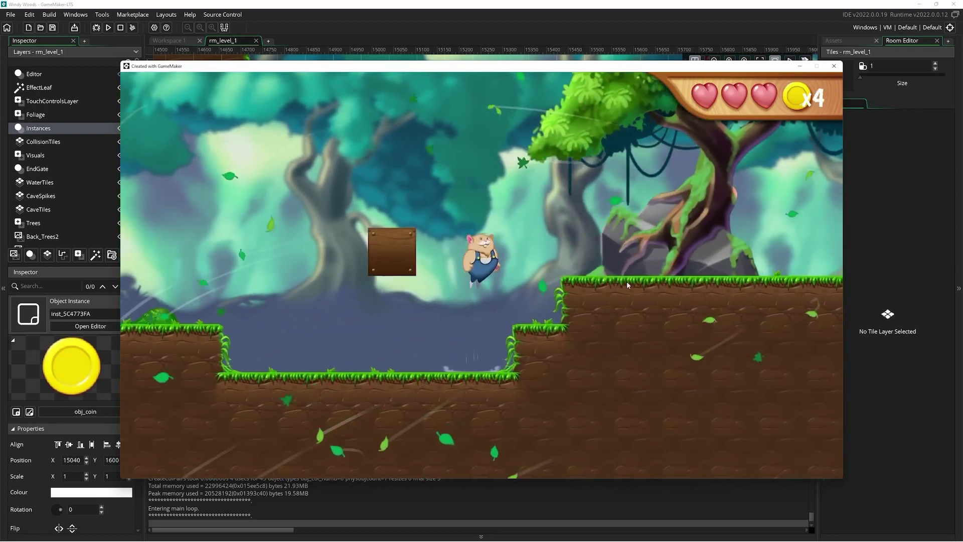
key("space")
key("Right")
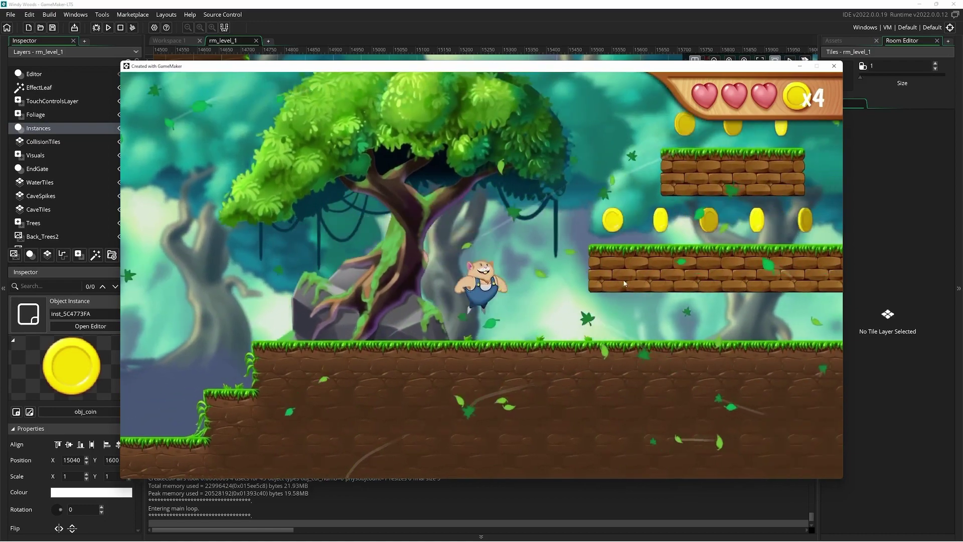
key("space")
key("Right")
key("Right")
key("Right")
key("space")
key("space")
key("Right")
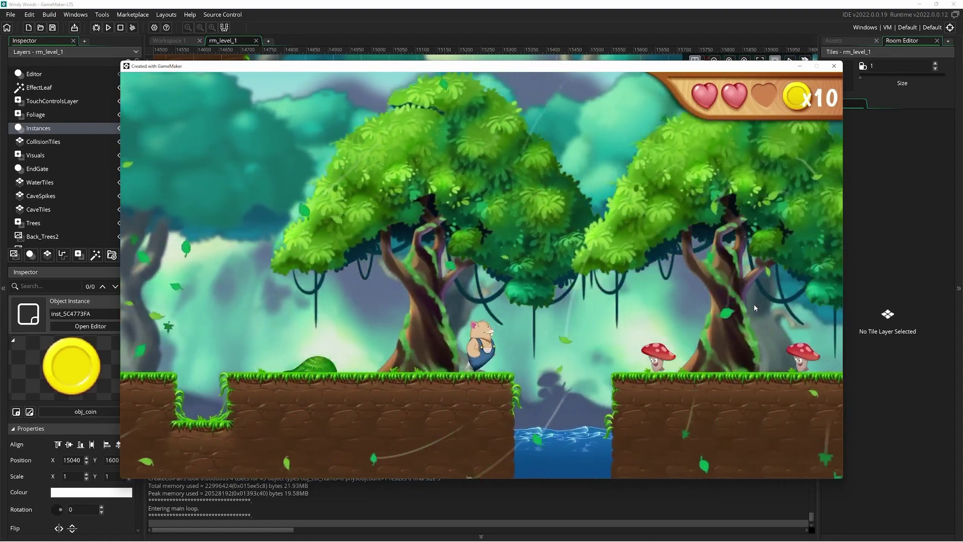
key("space")
key("Right")
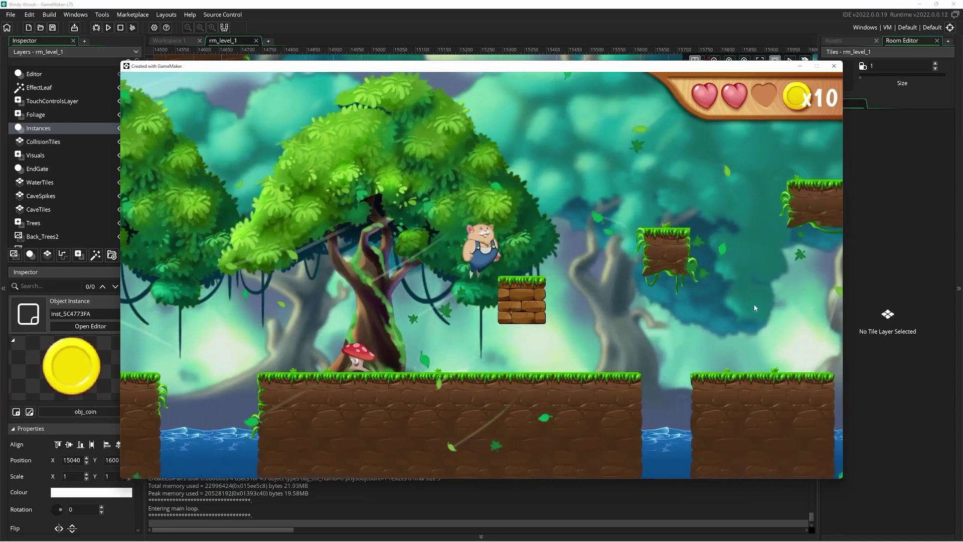
key("space")
key("Right")
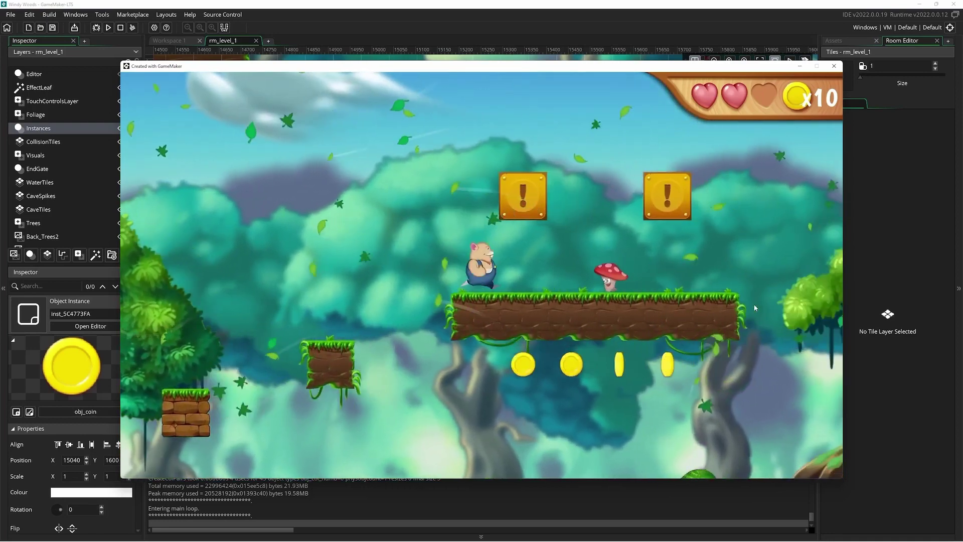
key("space")
key("Right")
key("space")
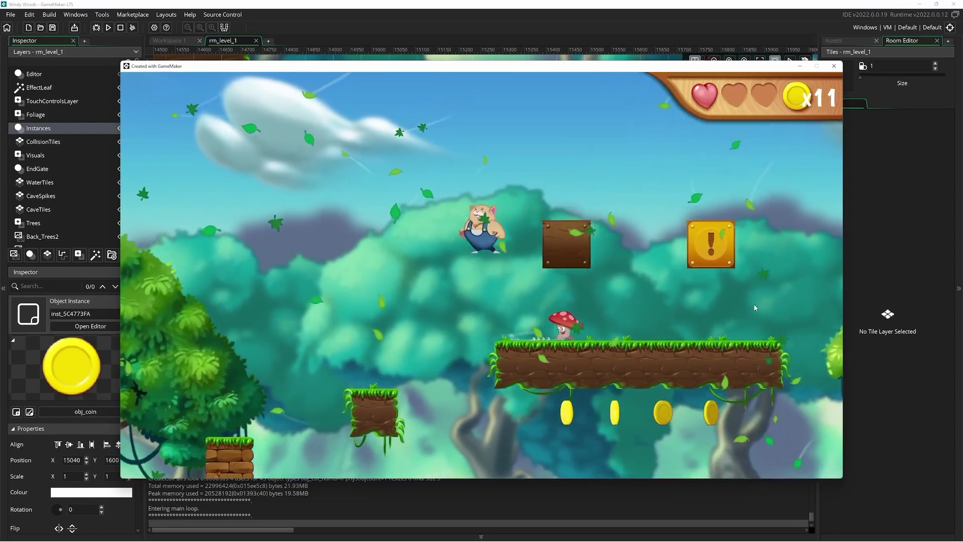
key("Right")
key("space")
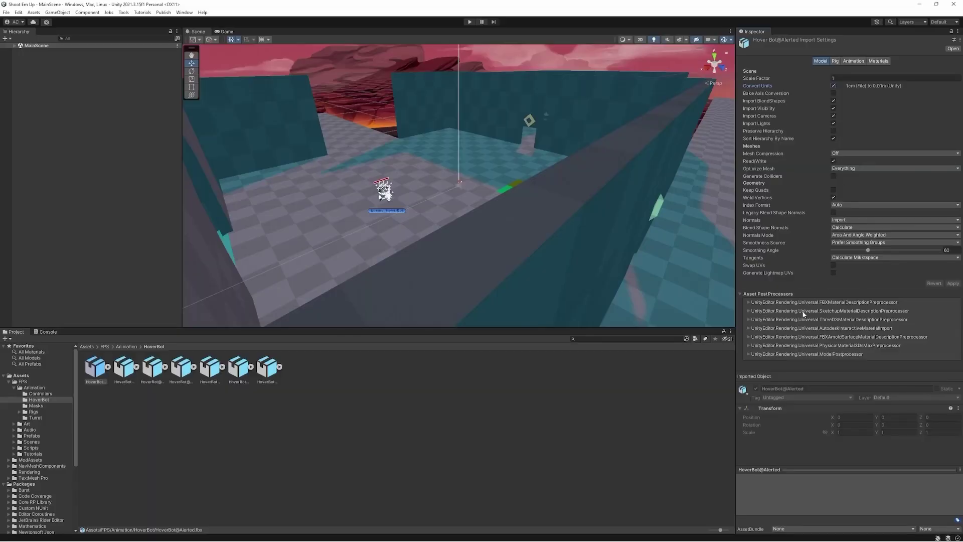
Switch to Unity, select Room_Medium in MainScene of the Shoot Em Up project, and survey the level from above.
left_click(803, 314)
left_click(486, 234)
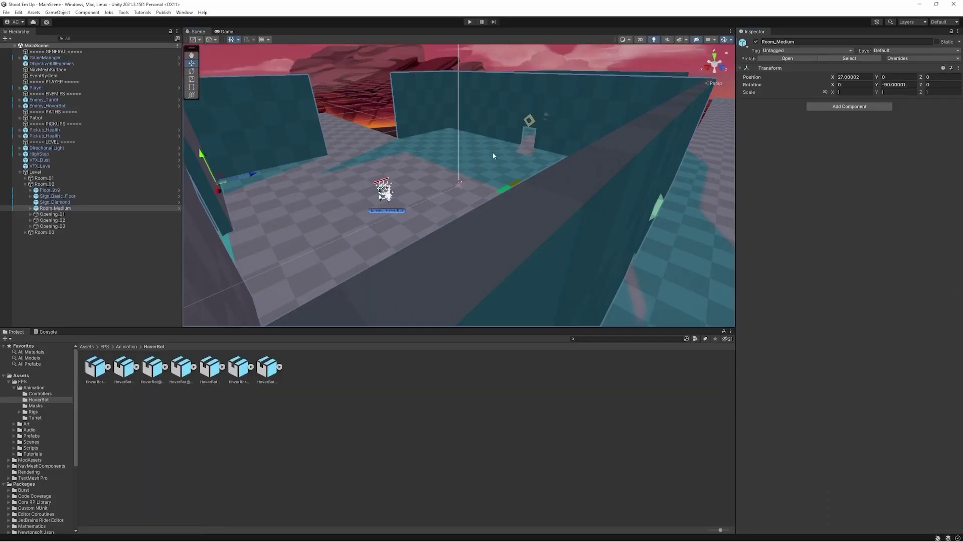
middle_click_drag(492, 149, 513, 166)
scroll(520, 208, "down", 6)
middle_click_drag(559, 225, 568, 146)
mouse_move(568, 149)
right_mouse_down()
mouse_move(666, 183)
mouse_move(543, 196)
mouse_move(483, 216)
mouse_move(479, 196)
mouse_move(471, 235)
mouse_move(489, 232)
mouse_move(318, 157)
mouse_move(443, 215)
mouse_move(440, 207)
mouse_move(541, 212)
mouse_move(366, 247)
mouse_move(450, 256)
right_mouse_up()
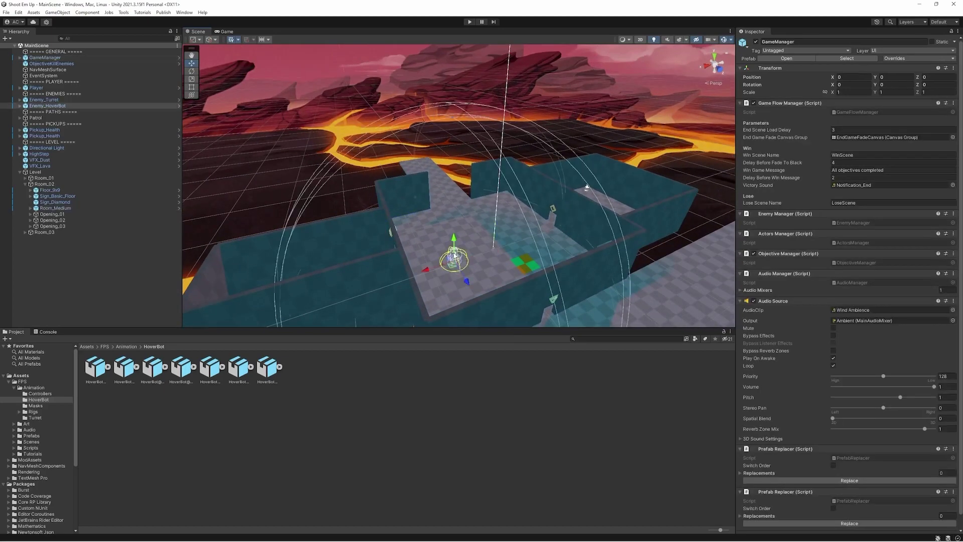
Inspect the Enemy_HoverBot's components and playtest the scene, firing the blaster and moving forward through the room.
left_click(451, 254)
left_click(470, 22)
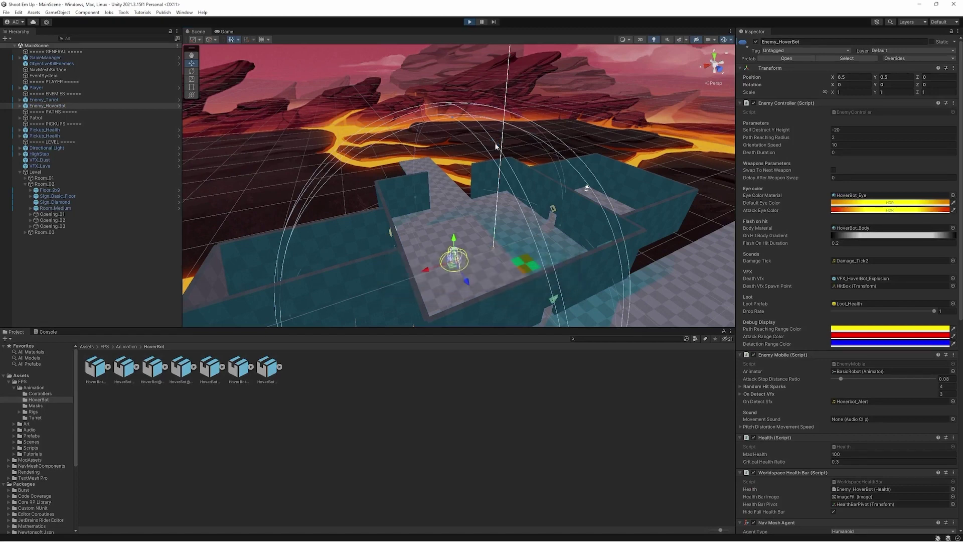
left_click(467, 143)
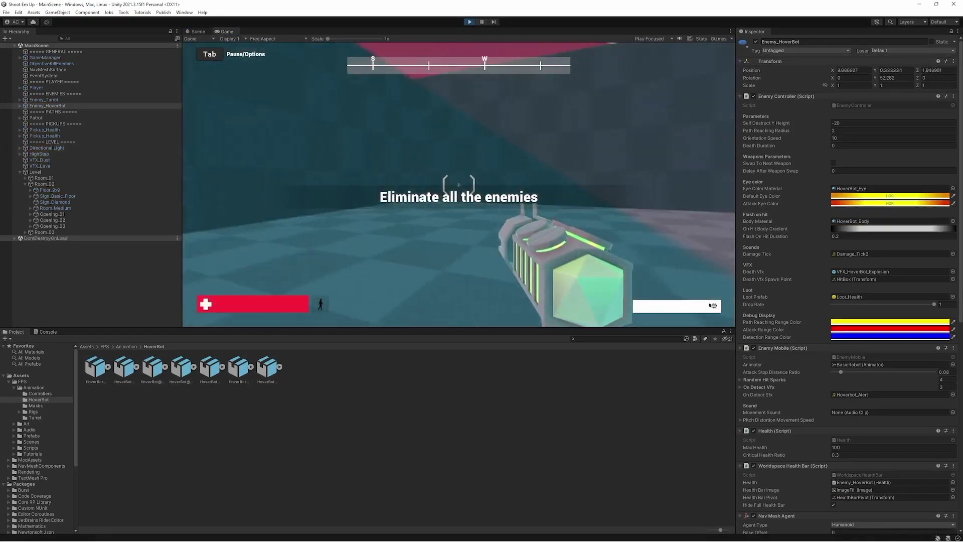
left_click(459, 185)
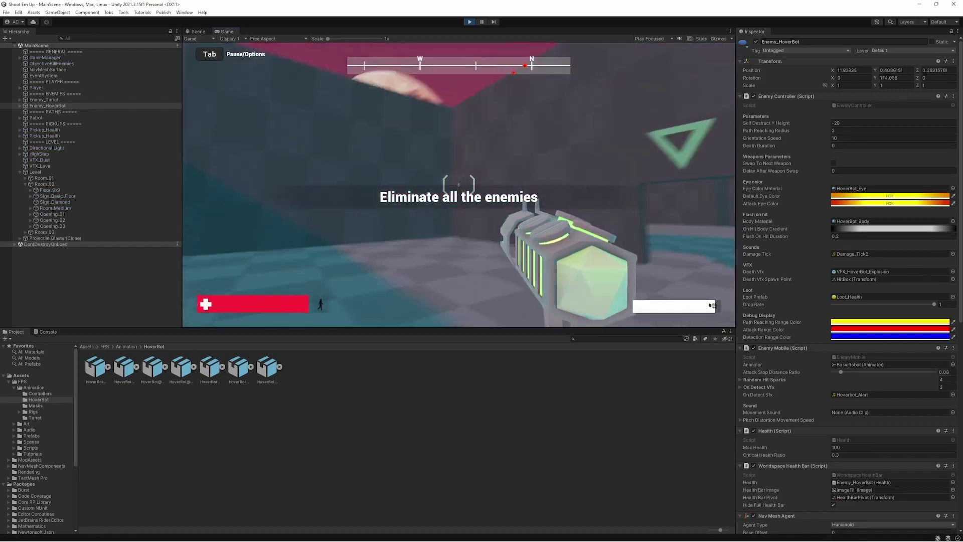
key("w")
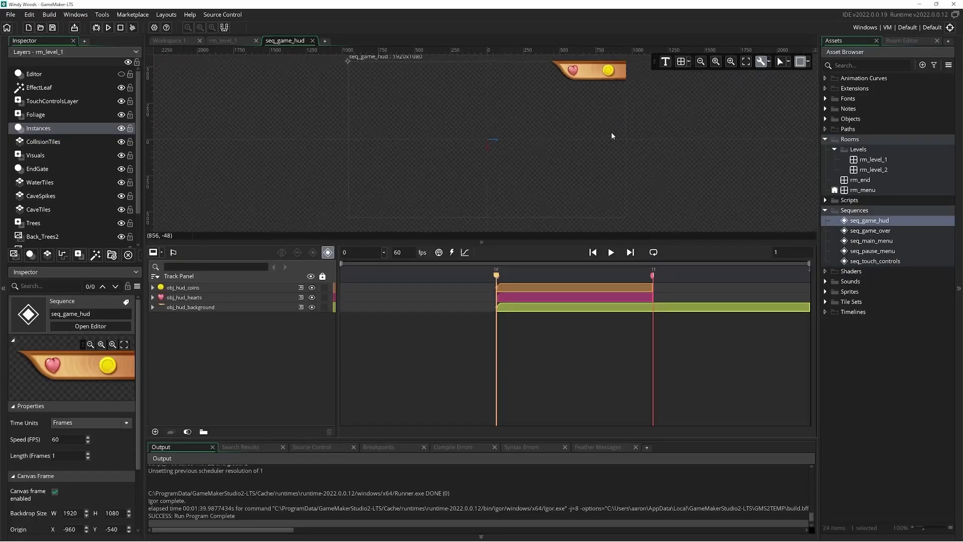
Switch back to GameMaker, bring the whole seq_game_hud frame into view, and preview the sequence's playback.
scroll(611, 133, "down", 1)
middle_click_drag(613, 134, 599, 149)
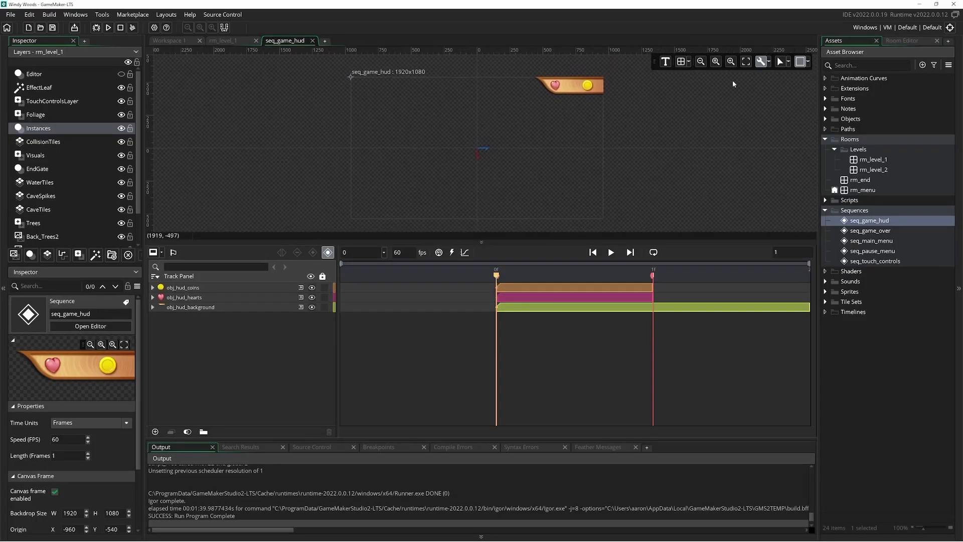
key("space")
key("space")
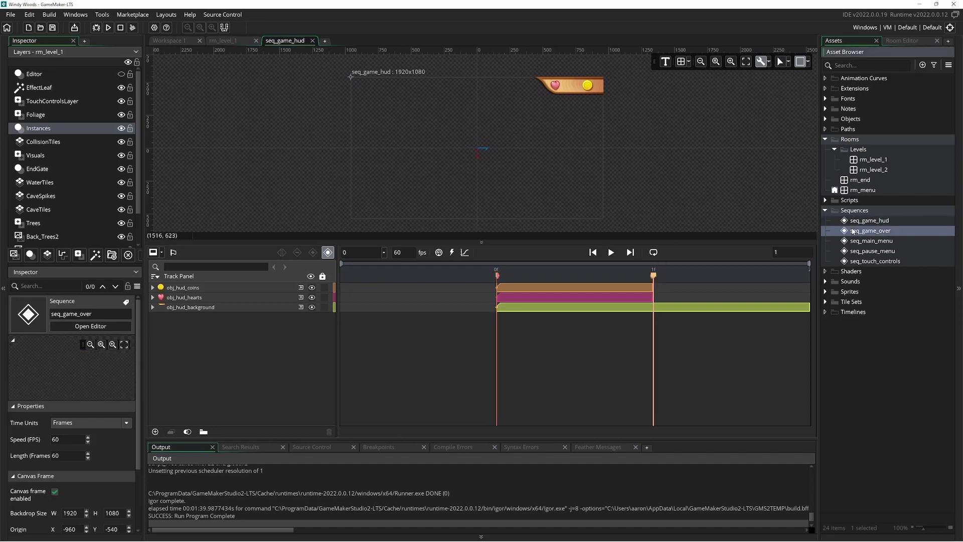
Open the seq_game_over, seq_main_menu and seq_pause_menu sequences in turn and preview their playback.
double_click(853, 231)
key("space")
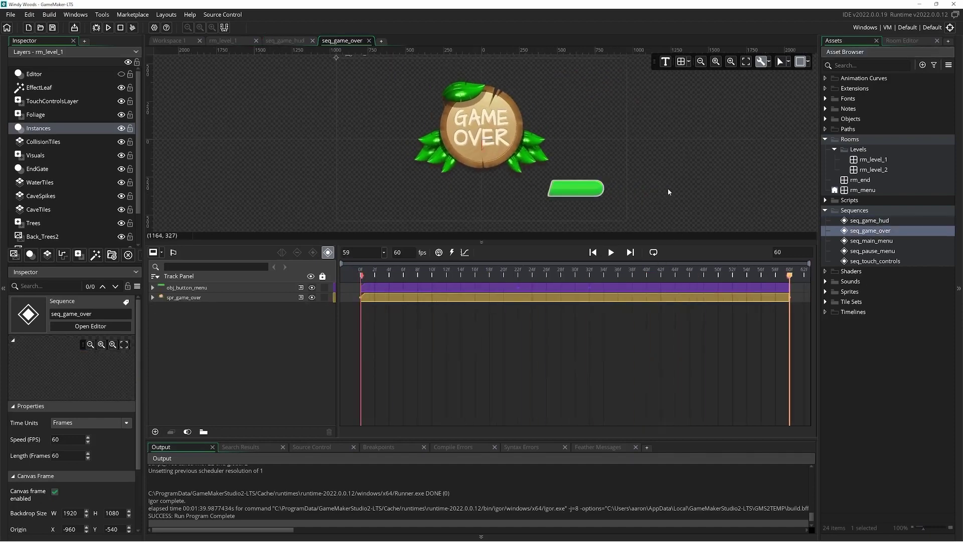
double_click(870, 240)
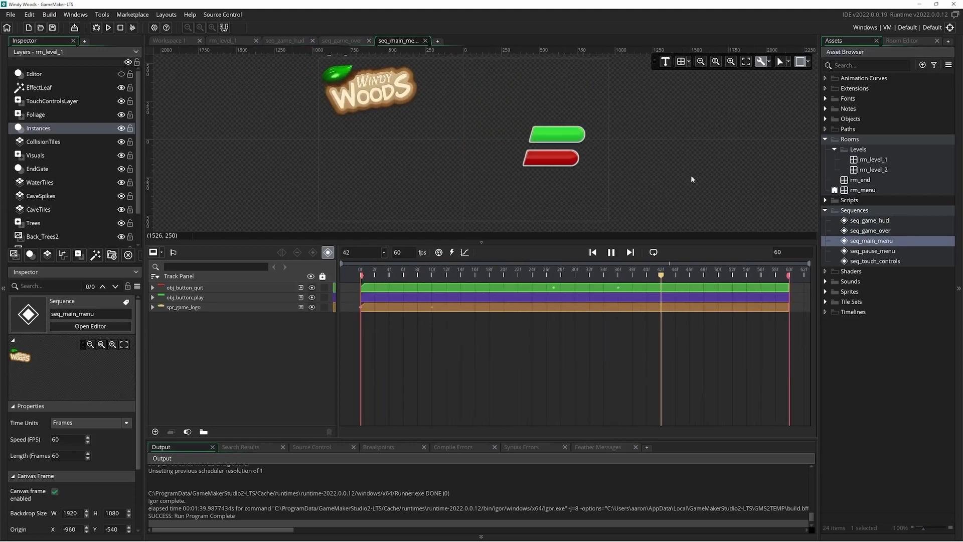
double_click(857, 251)
key("space")
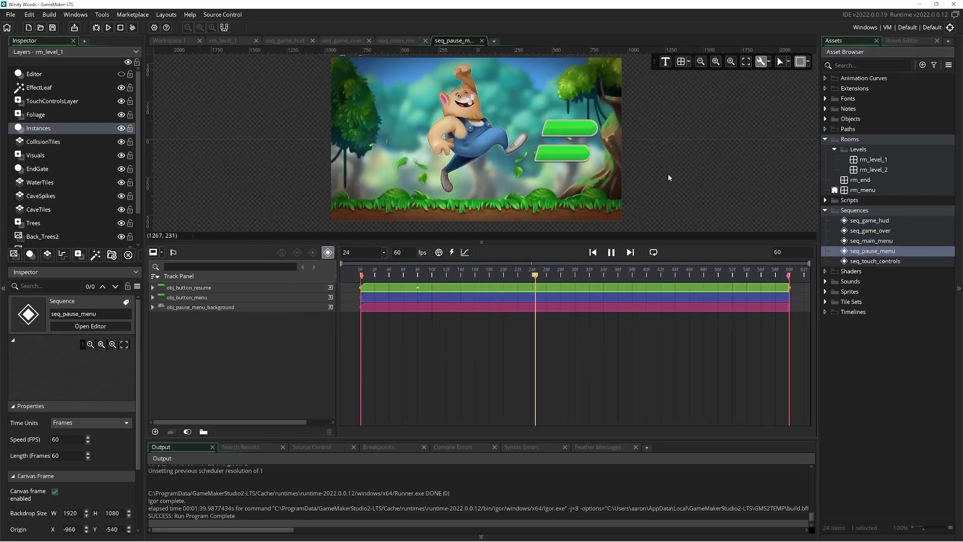
Open seq_touch_controls, collapse the output log, and select obj_touch_button_right on the canvas to inspect its properties.
double_click(867, 262)
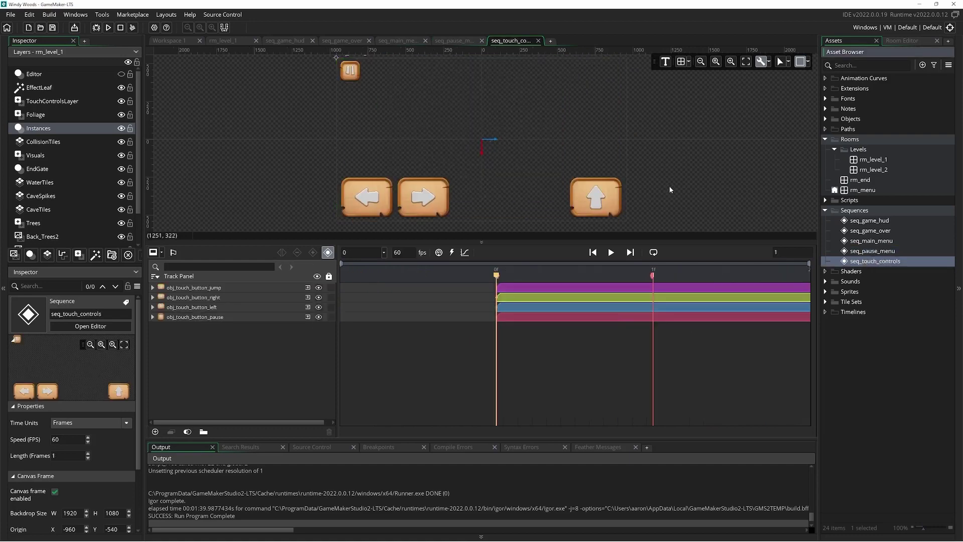
left_click(498, 538)
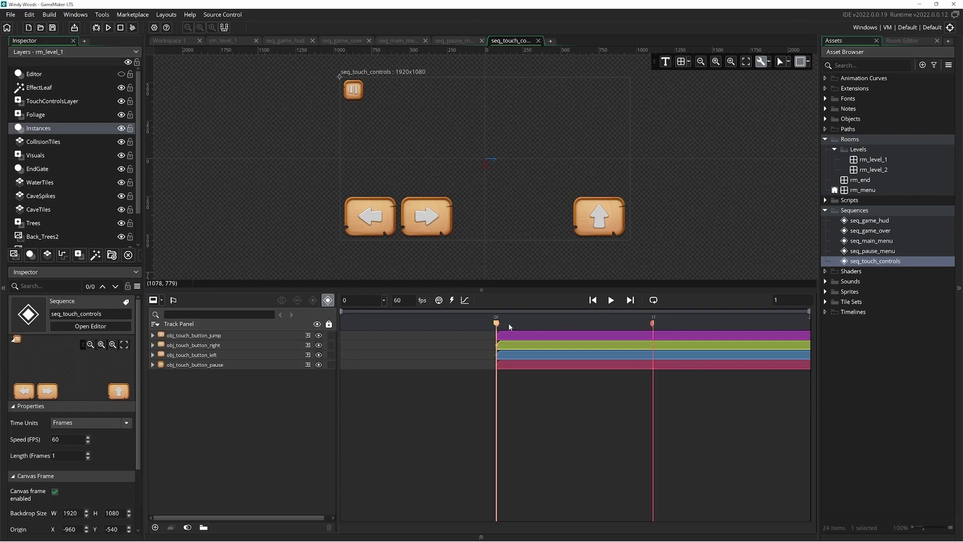
scroll(510, 191, "up", 3)
left_click(367, 248)
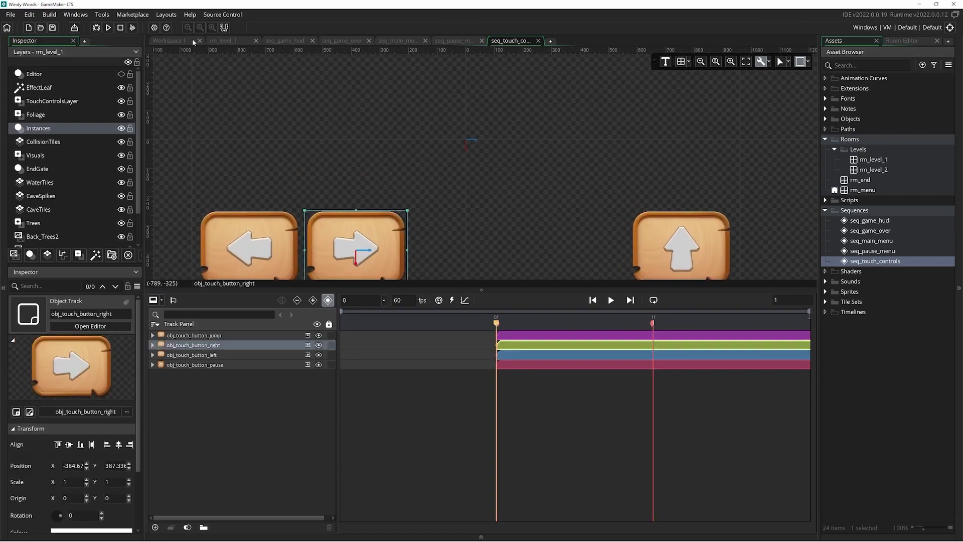
Return to rm_level_1, view the room's overall layout, and examine the player's starting area up close.
left_click(250, 39)
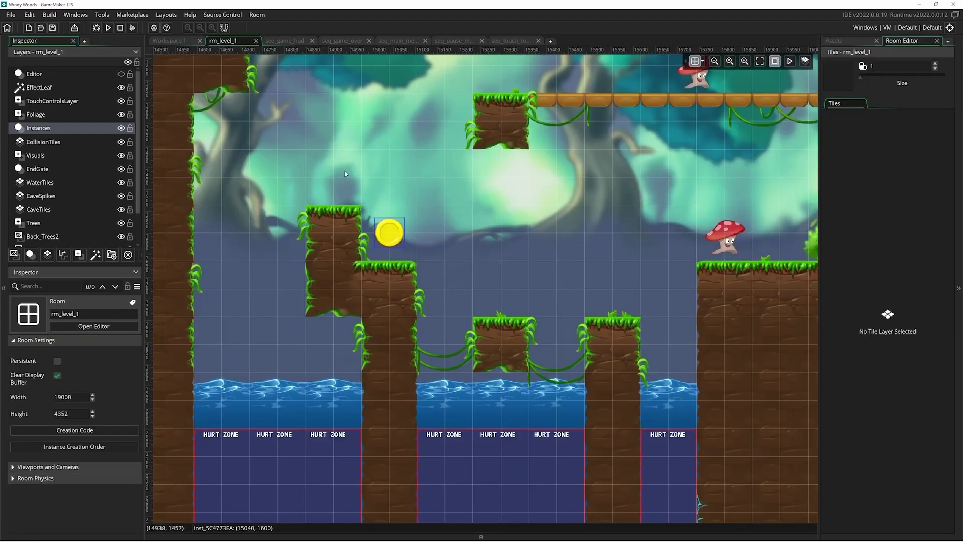
scroll(344, 173, "down", 3)
left_click(761, 61)
scroll(501, 289, "up", 6)
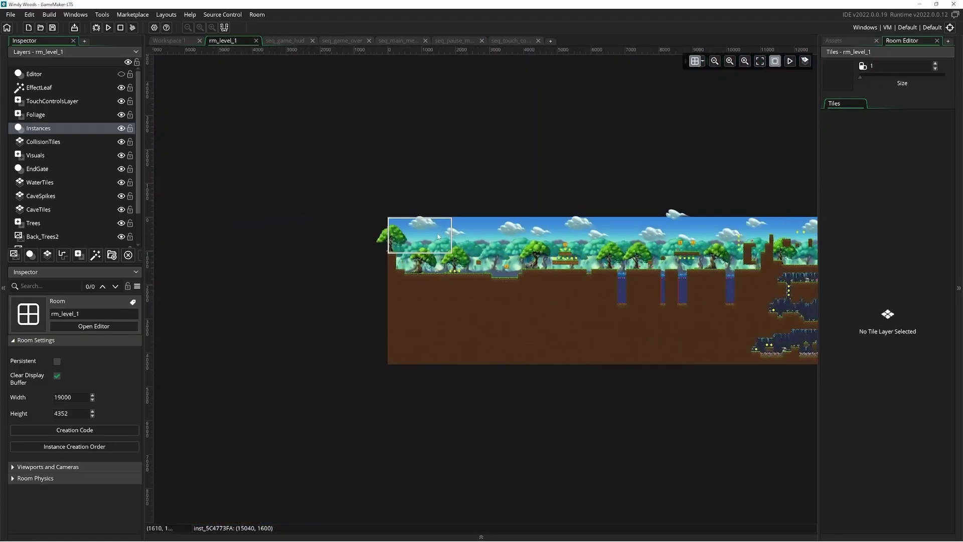
scroll(501, 289, "up", 2)
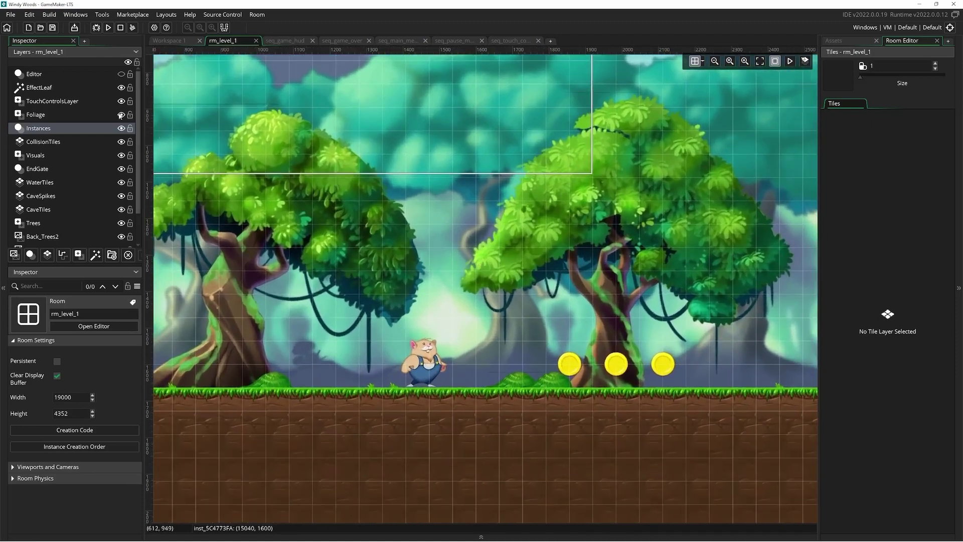